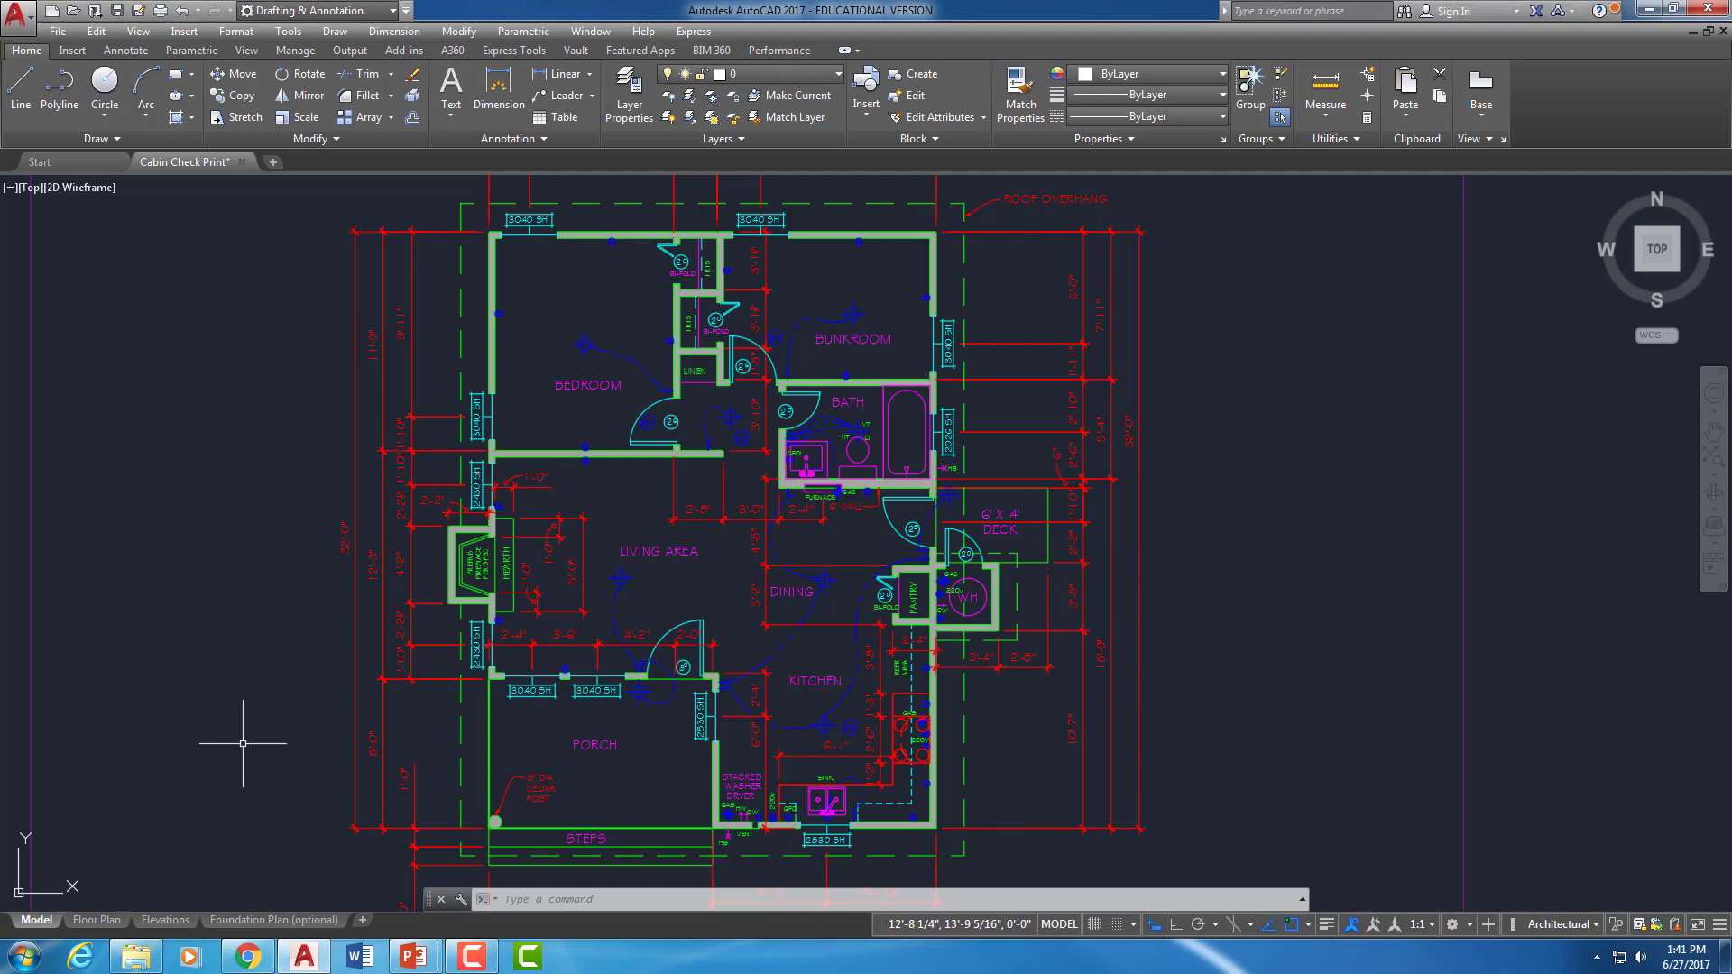
Pan and zoom the Cabin Check Print plan in on the porch and kitchen
{"action": "middle_click_drag", "start_coordinate": [435, 734], "coordinate": [559, 478]}
{"action": "scroll", "coordinate": [619, 599], "scroll_direction": "up", "scroll_amount": 2}
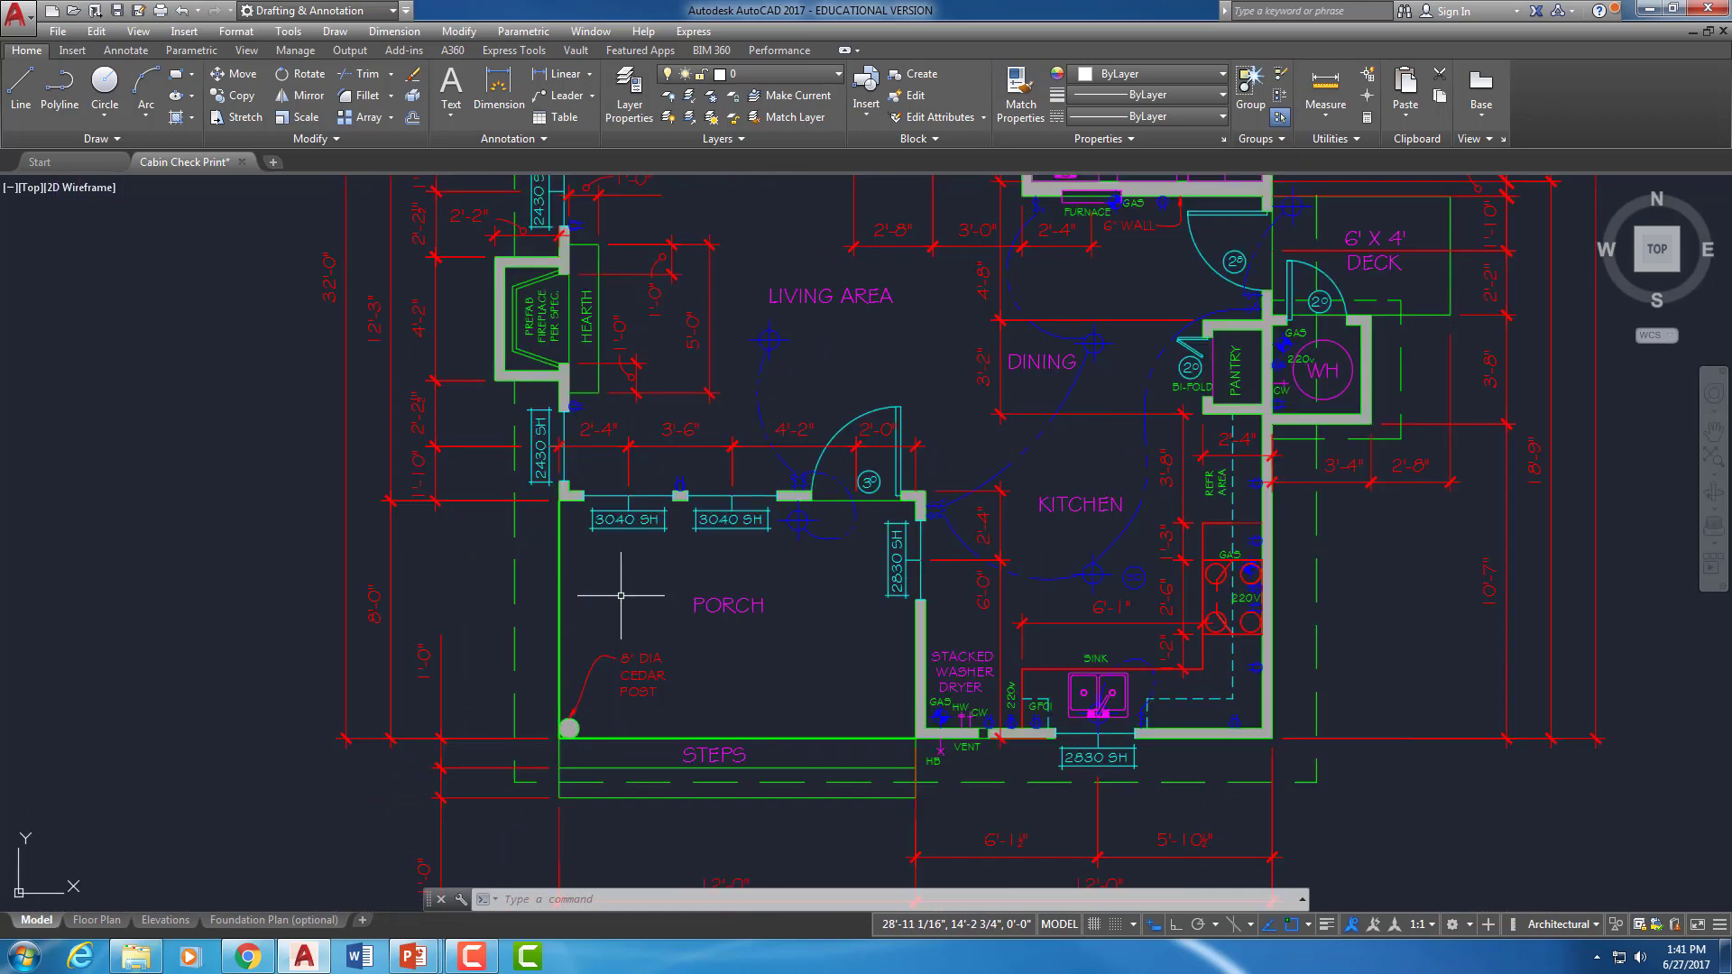
Pick Porches in the Layer drop-down to make it current, then nudge the plan left
{"action": "left_click", "coordinate": [778, 74]}
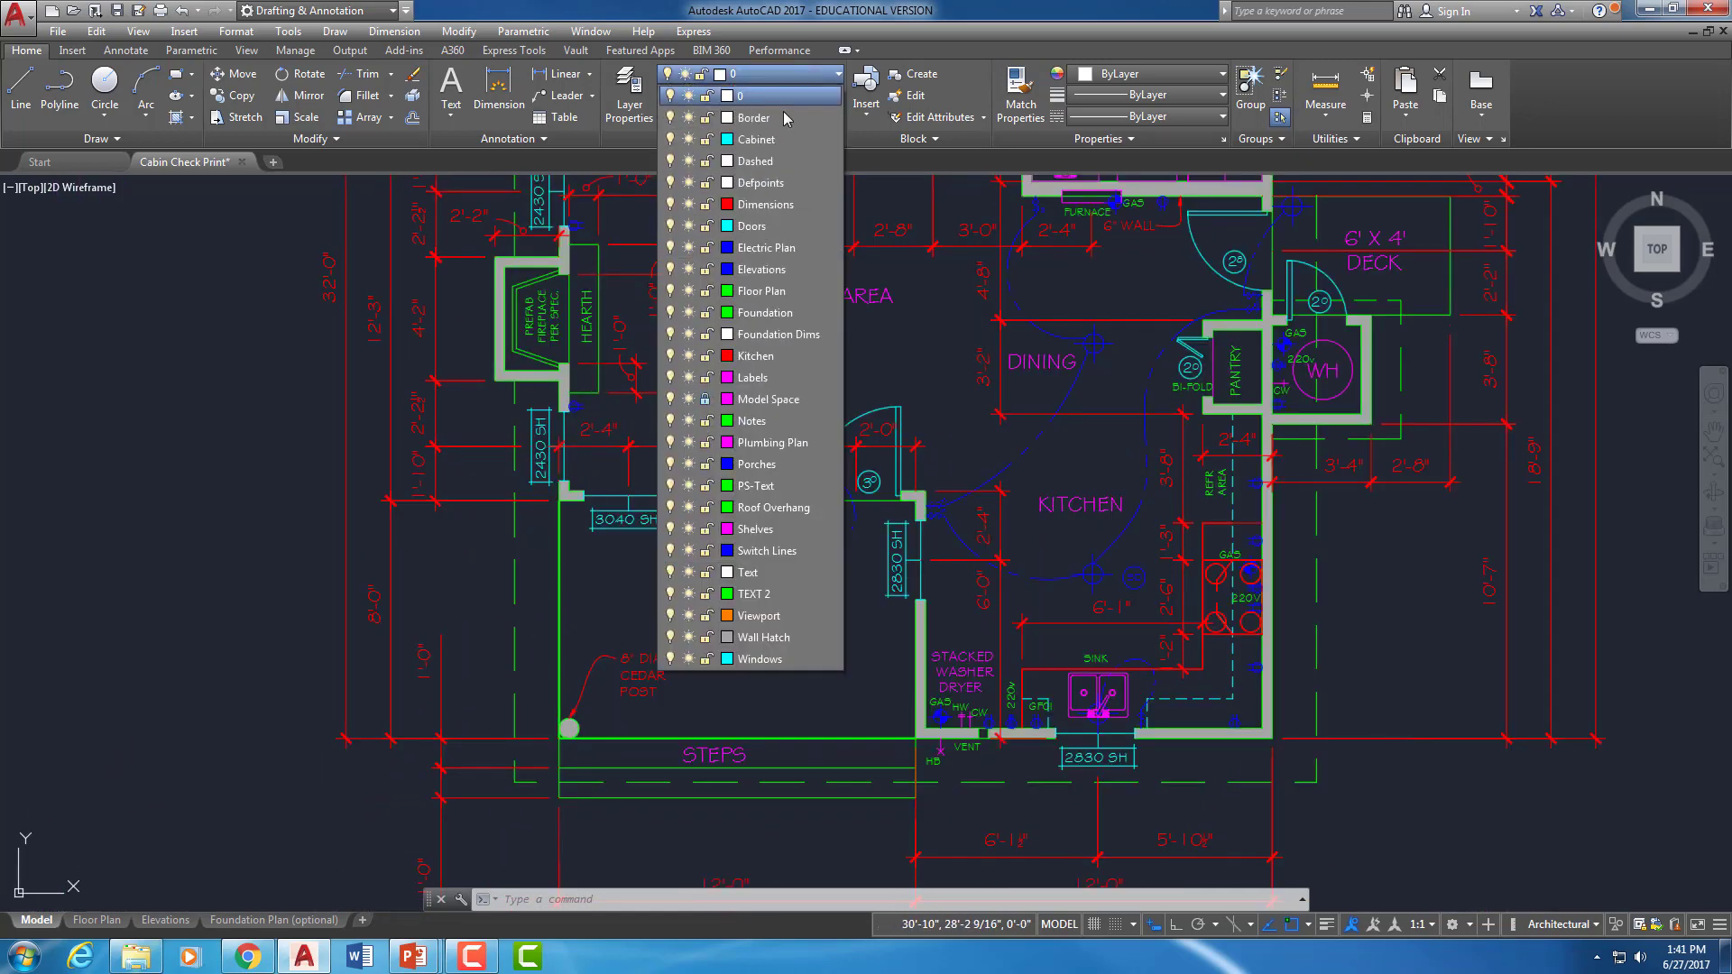
{"action": "left_click", "coordinate": [756, 464]}
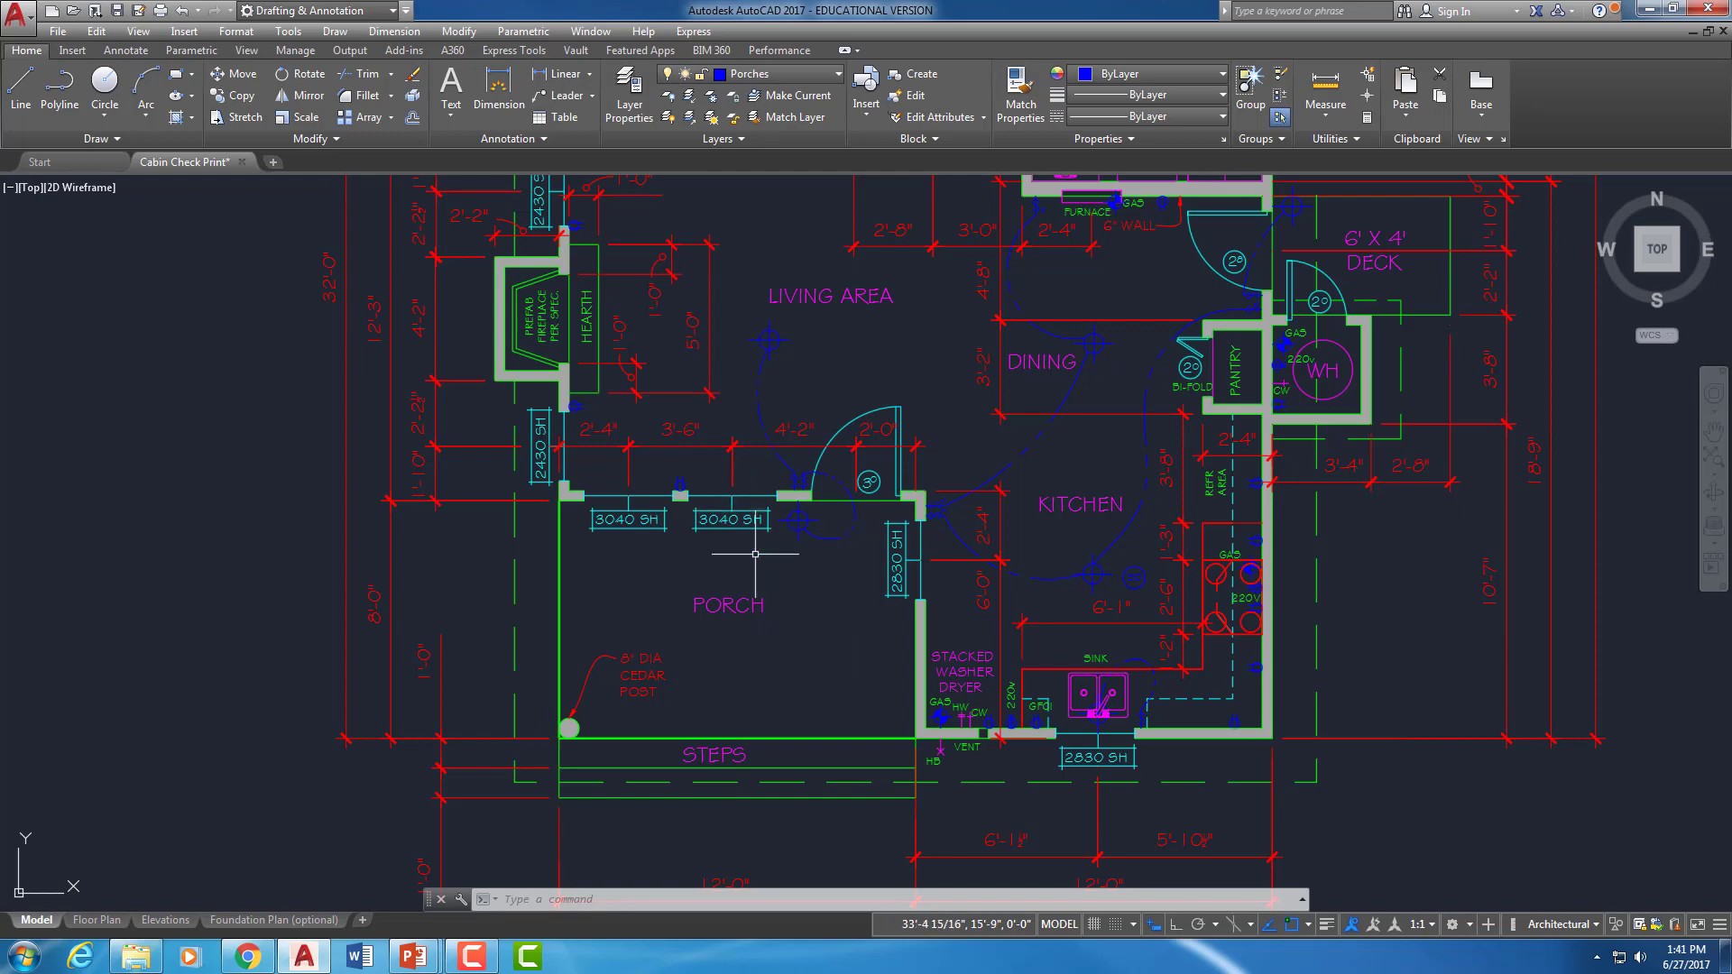
{"action": "middle_click_drag", "start_coordinate": [732, 560], "coordinate": [654, 568]}
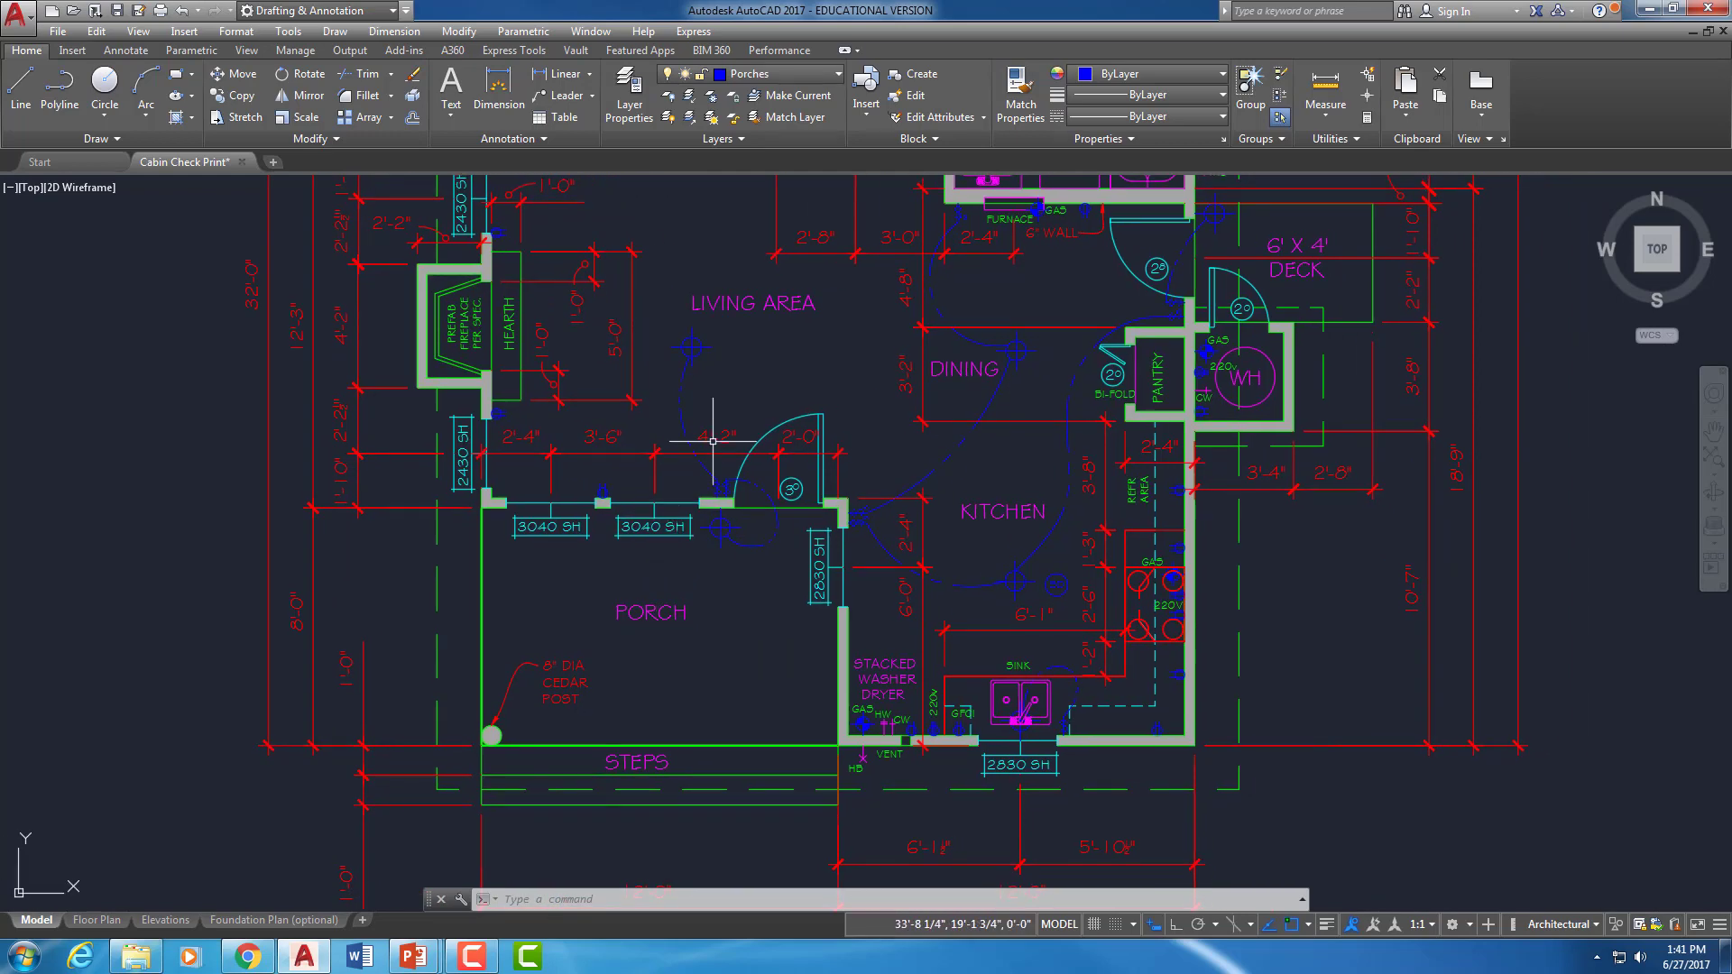
{"action": "middle_click_drag", "start_coordinate": [825, 391], "coordinate": [797, 393]}
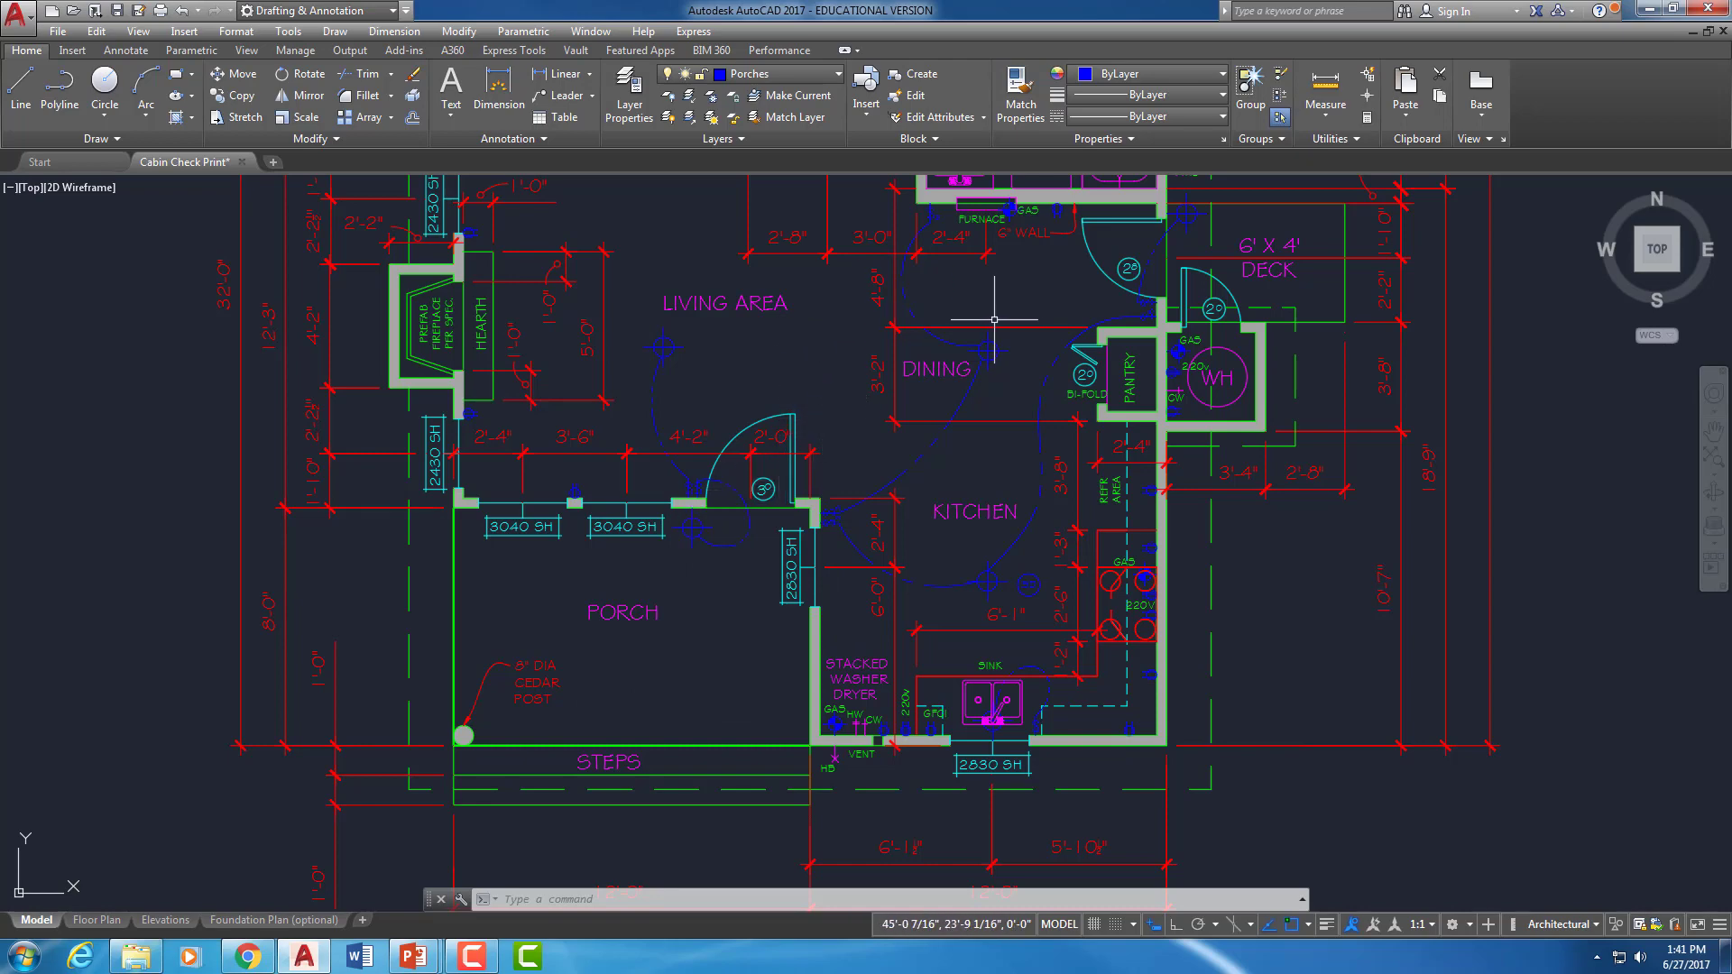
{"action": "middle_click_drag", "start_coordinate": [987, 326], "coordinate": [974, 345]}
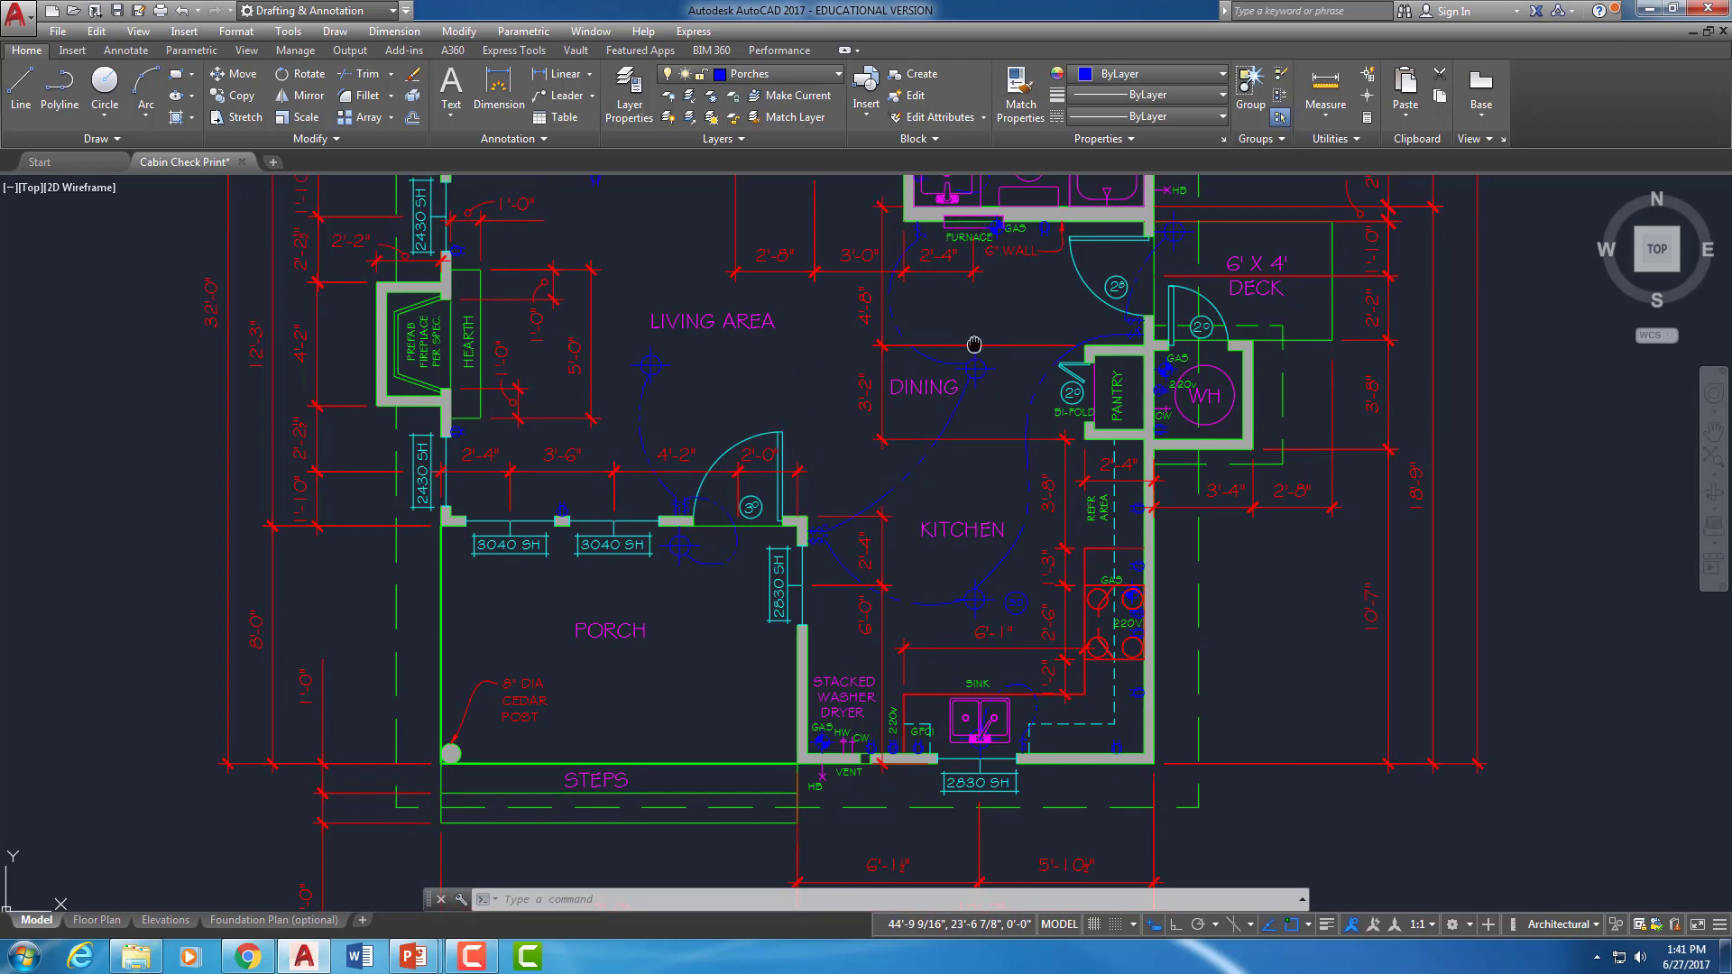
Start layer isolation with settings Off and Vpfreeze for the non-isolated layers
{"action": "left_click", "coordinate": [690, 96]}
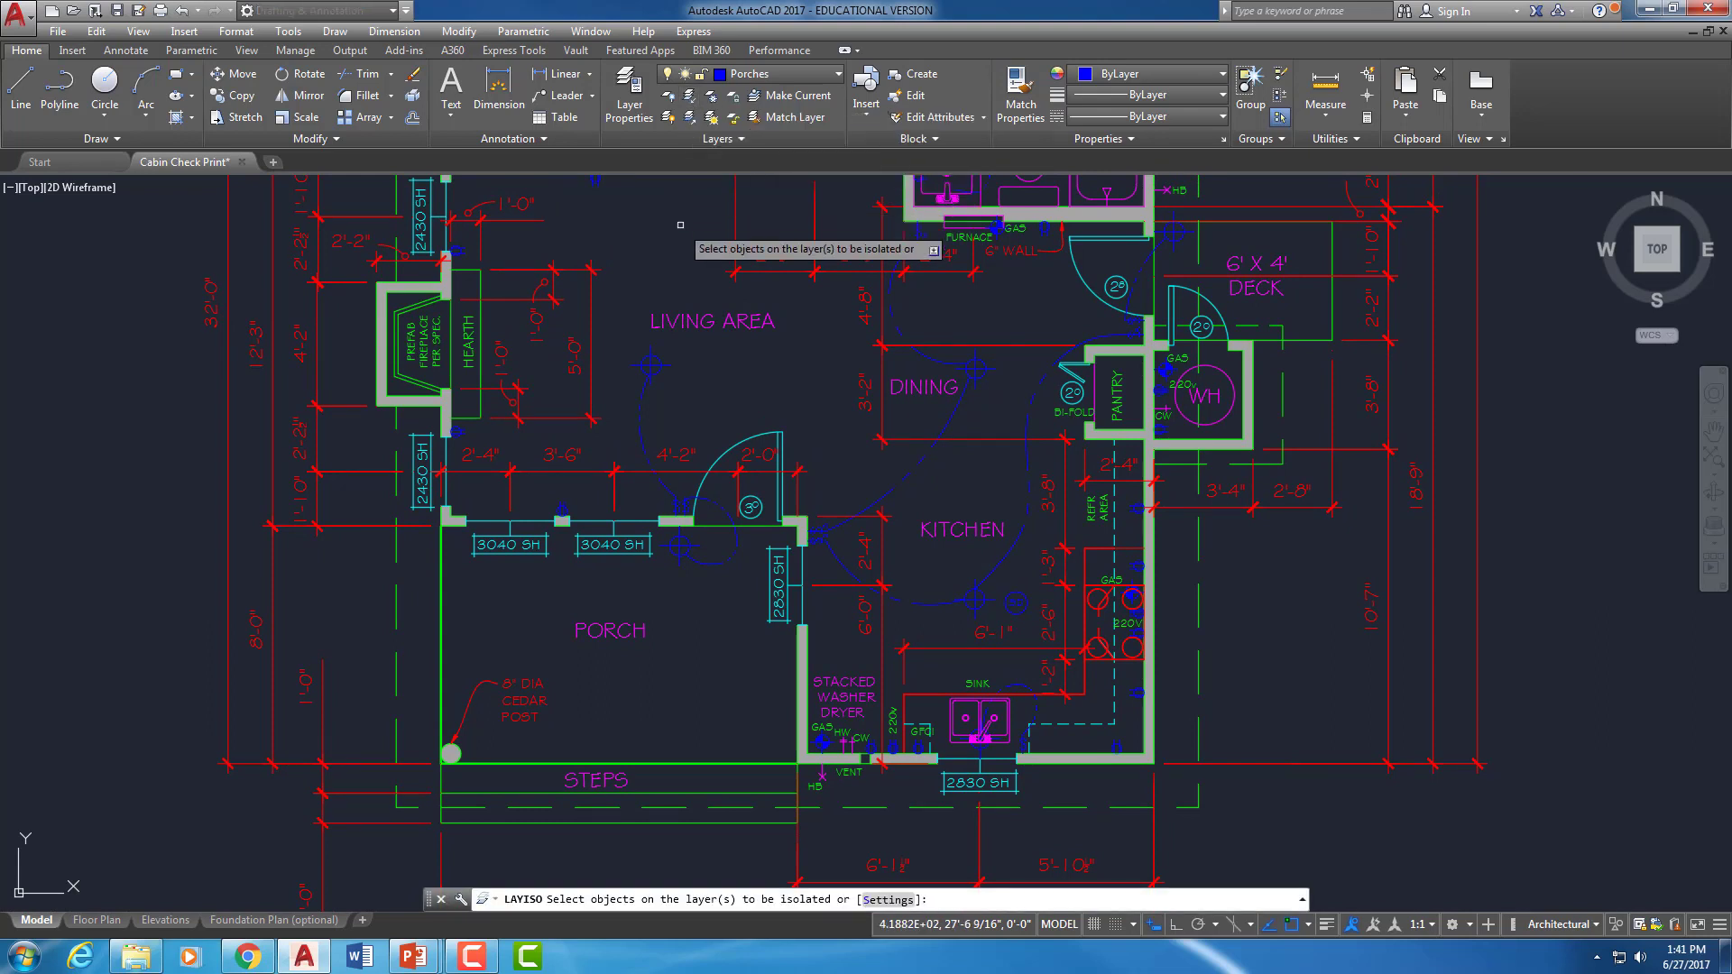
{"action": "key", "text": "Down"}
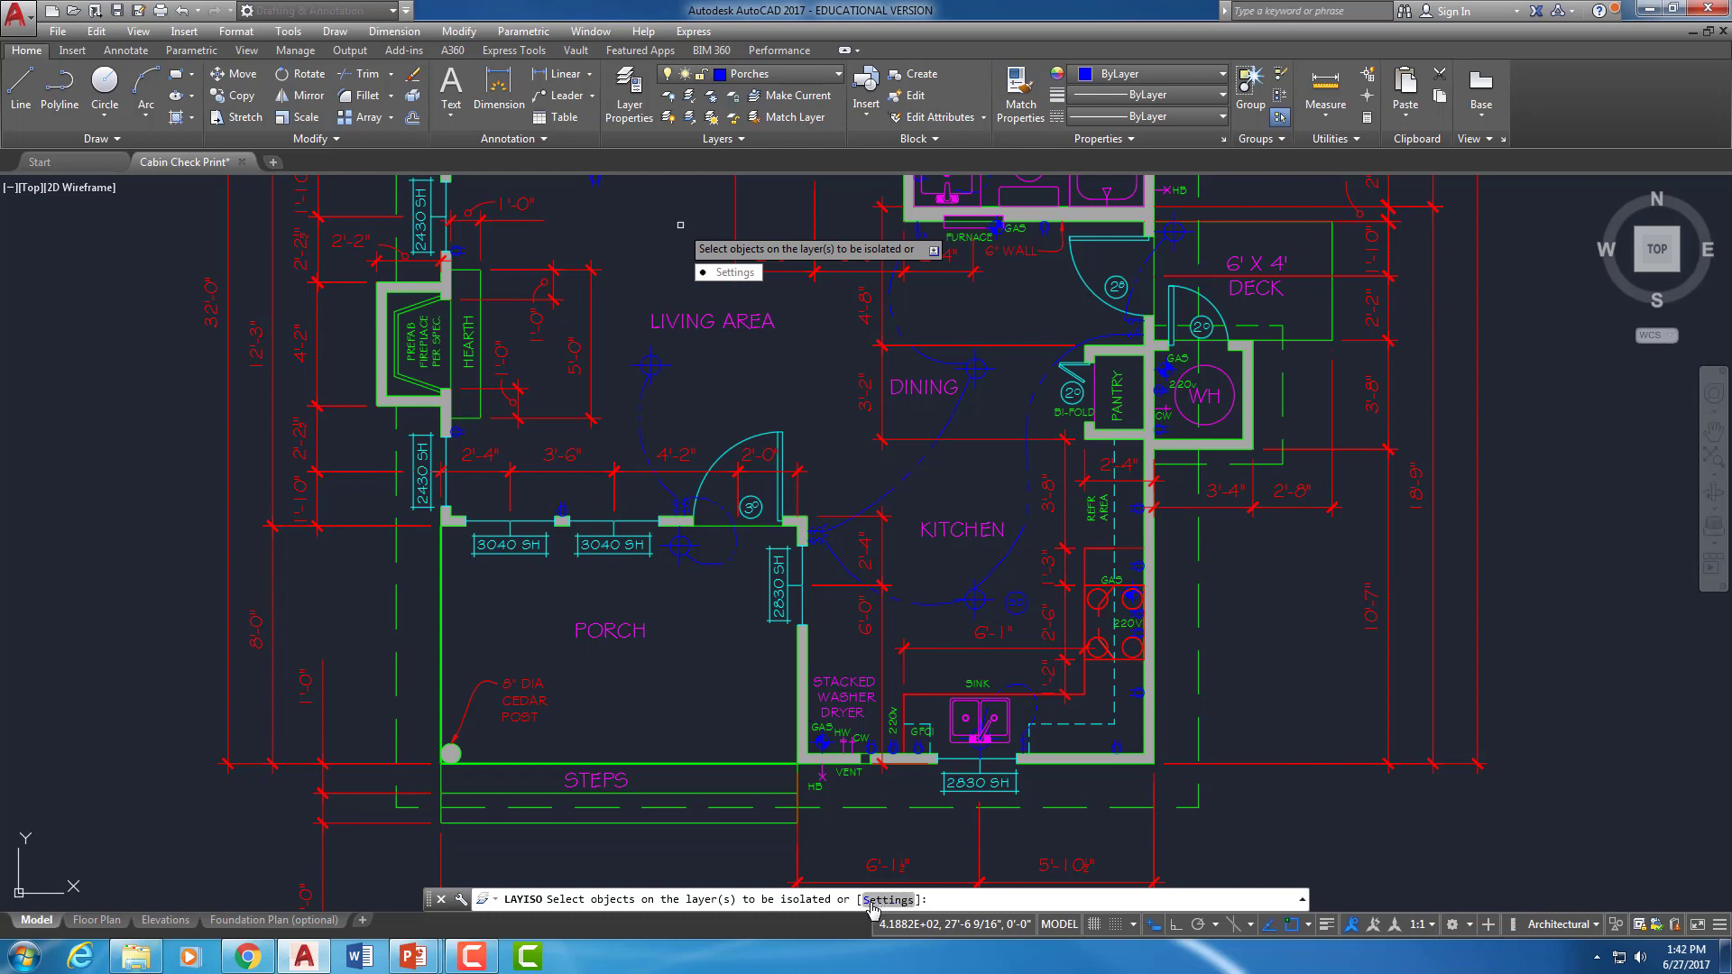
{"action": "left_click", "coordinate": [872, 902]}
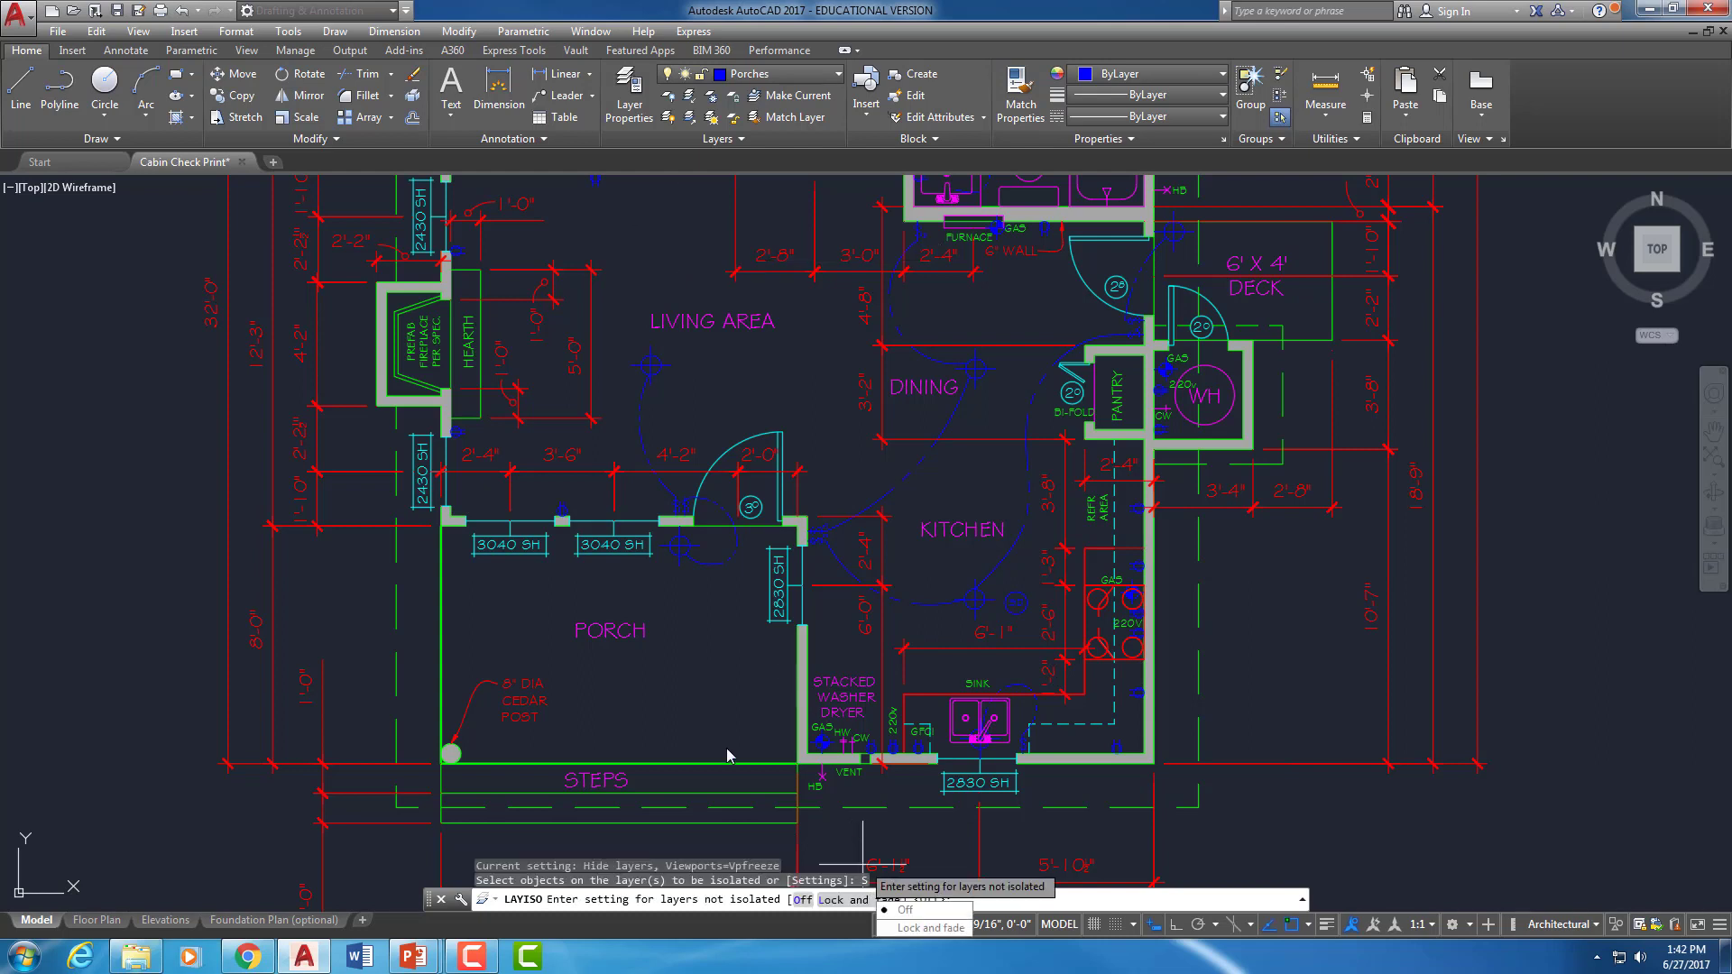
{"action": "left_click", "coordinate": [905, 911]}
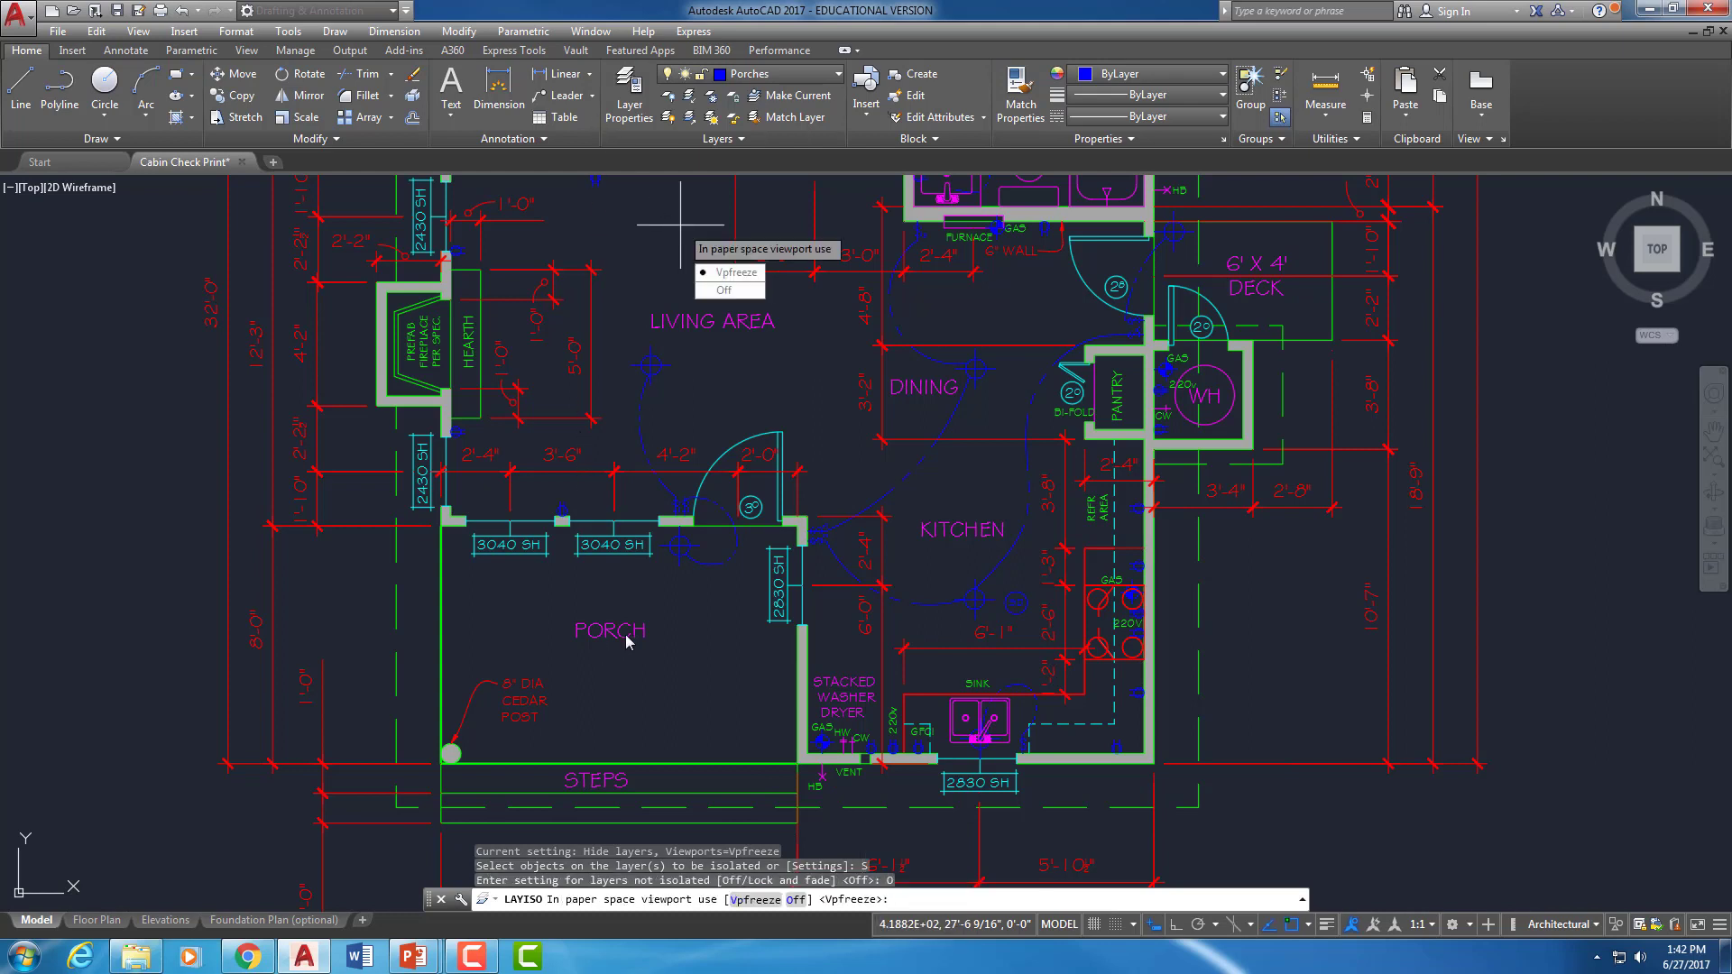
{"action": "left_click", "coordinate": [743, 274]}
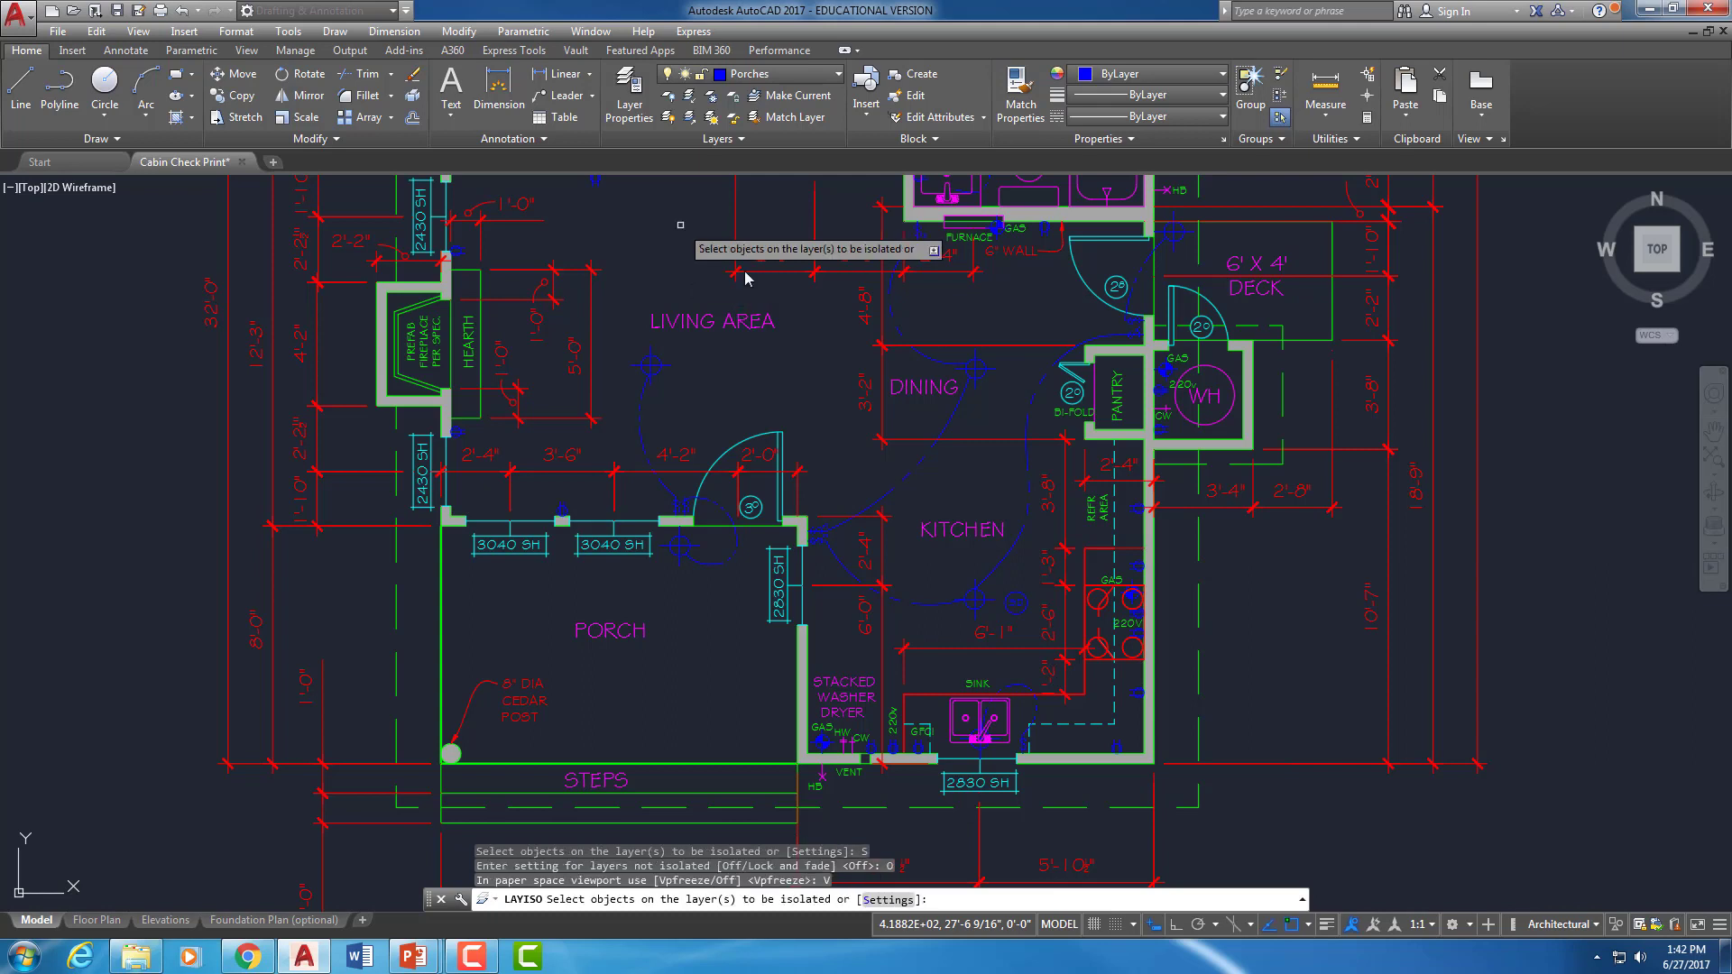
Isolate the layers of the 3040 SH window, PORCH label, cedar post note and porch outline
{"action": "left_click", "coordinate": [627, 552]}
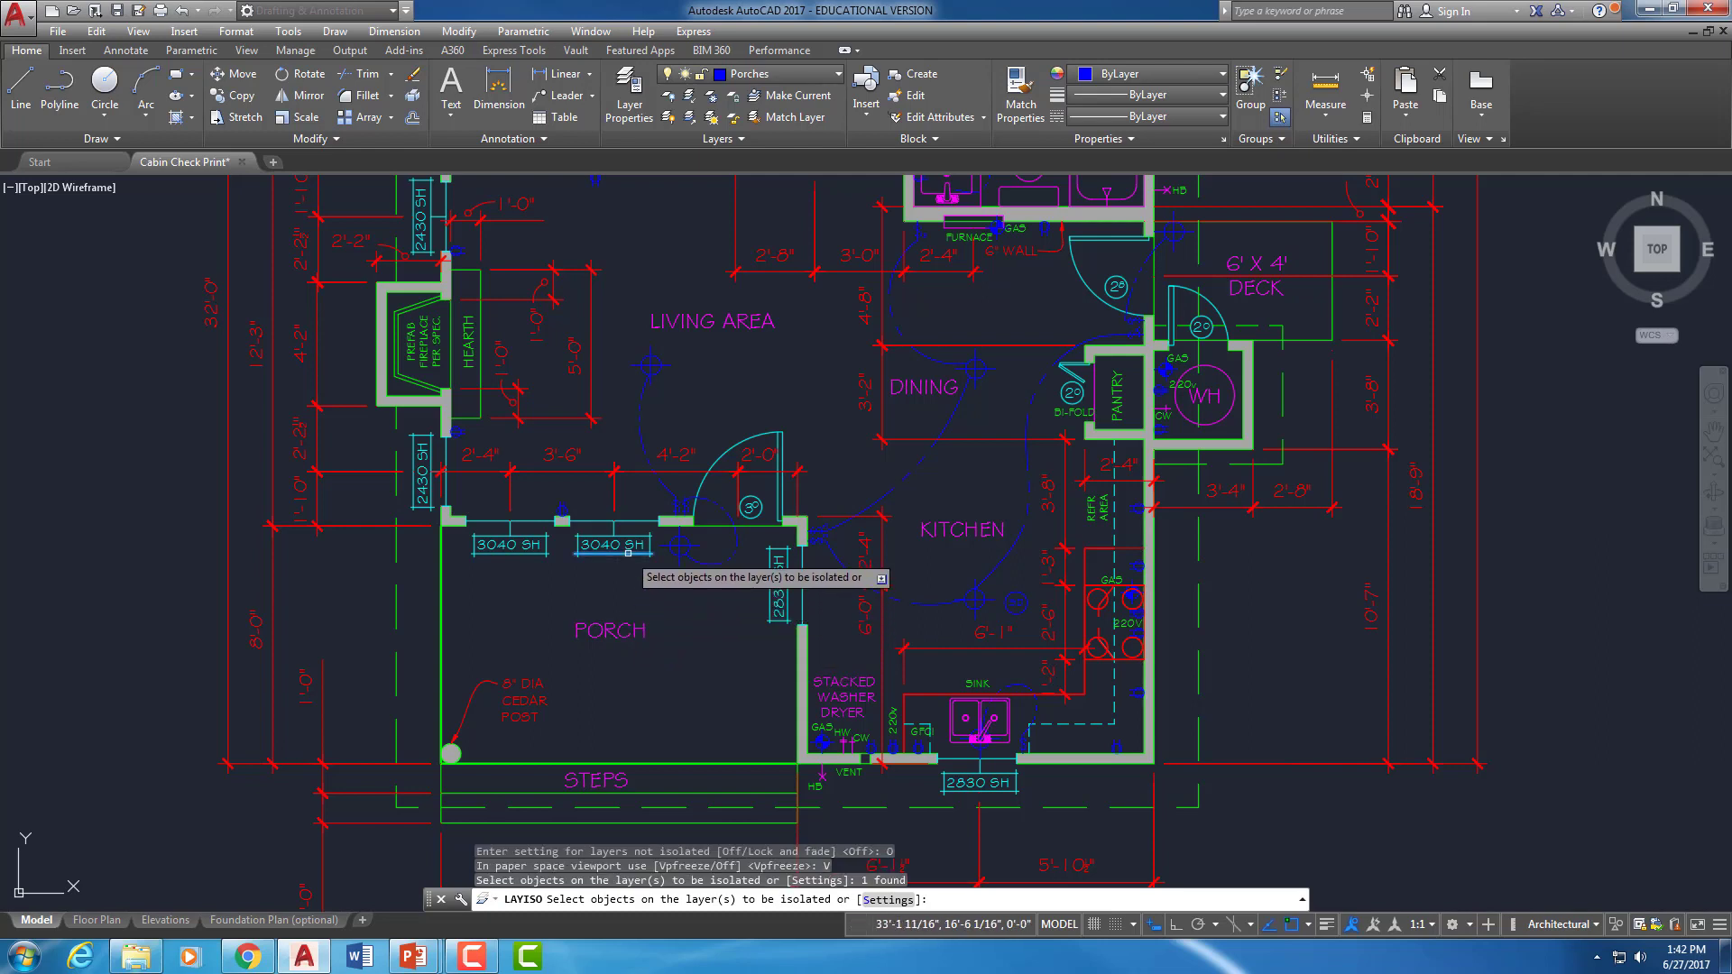
{"action": "left_click", "coordinate": [625, 625]}
{"action": "left_click", "coordinate": [514, 688]}
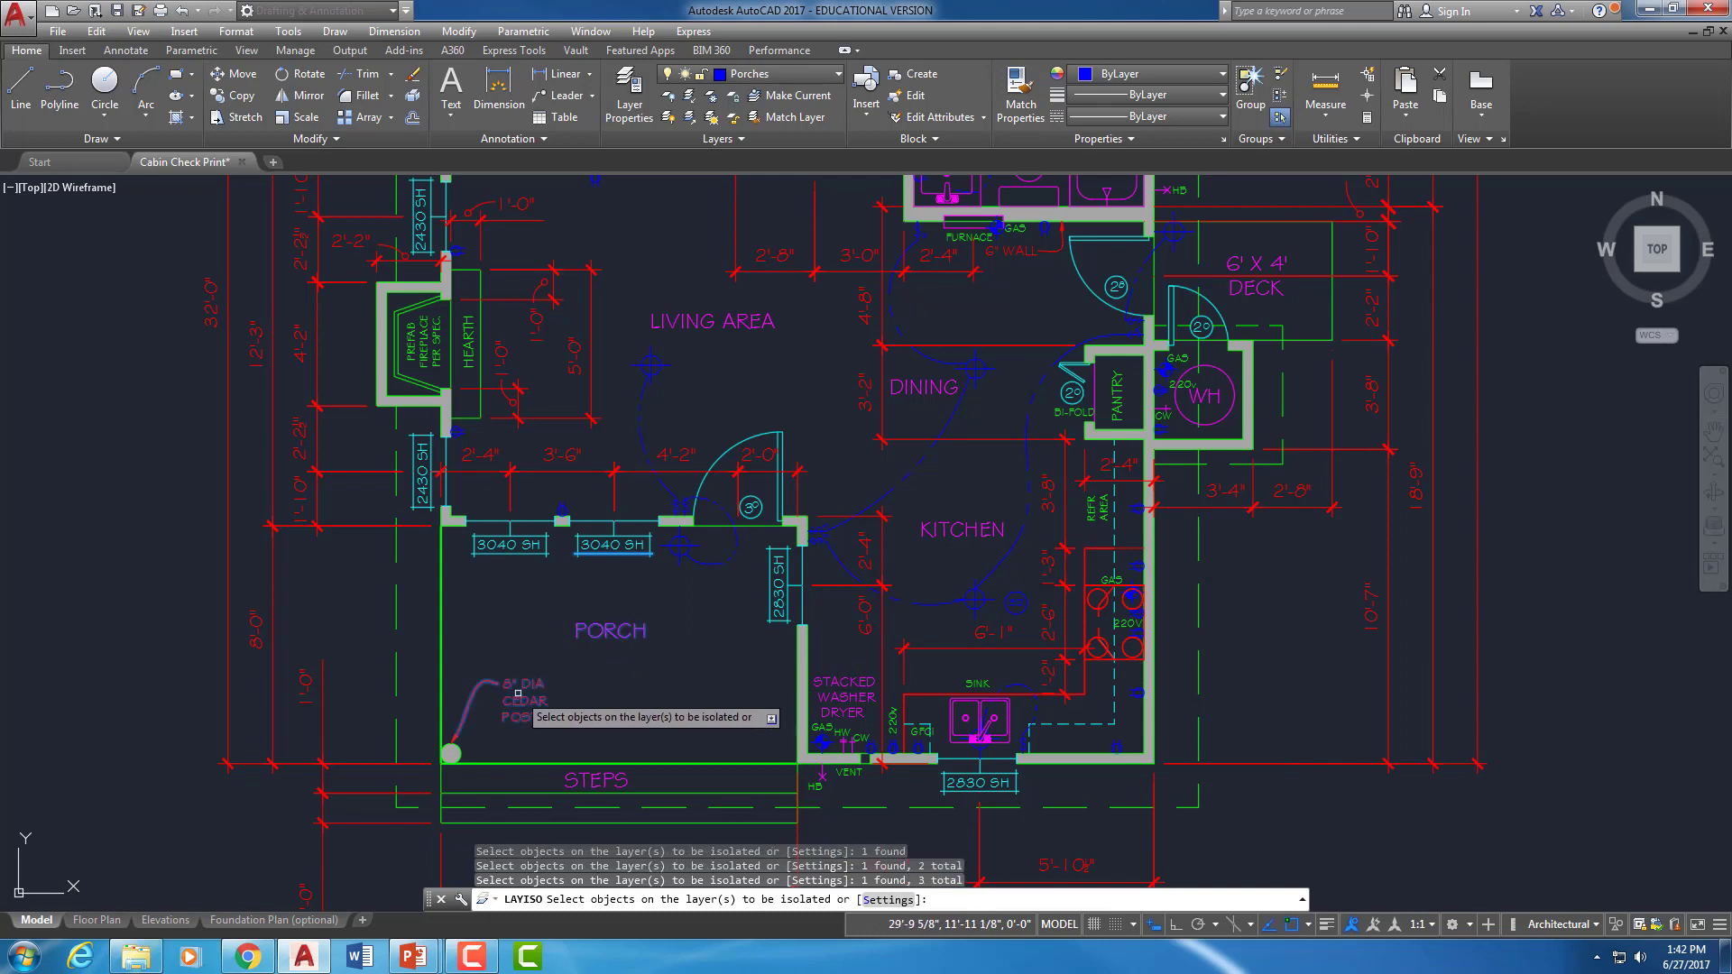
{"action": "left_click", "coordinate": [479, 763]}
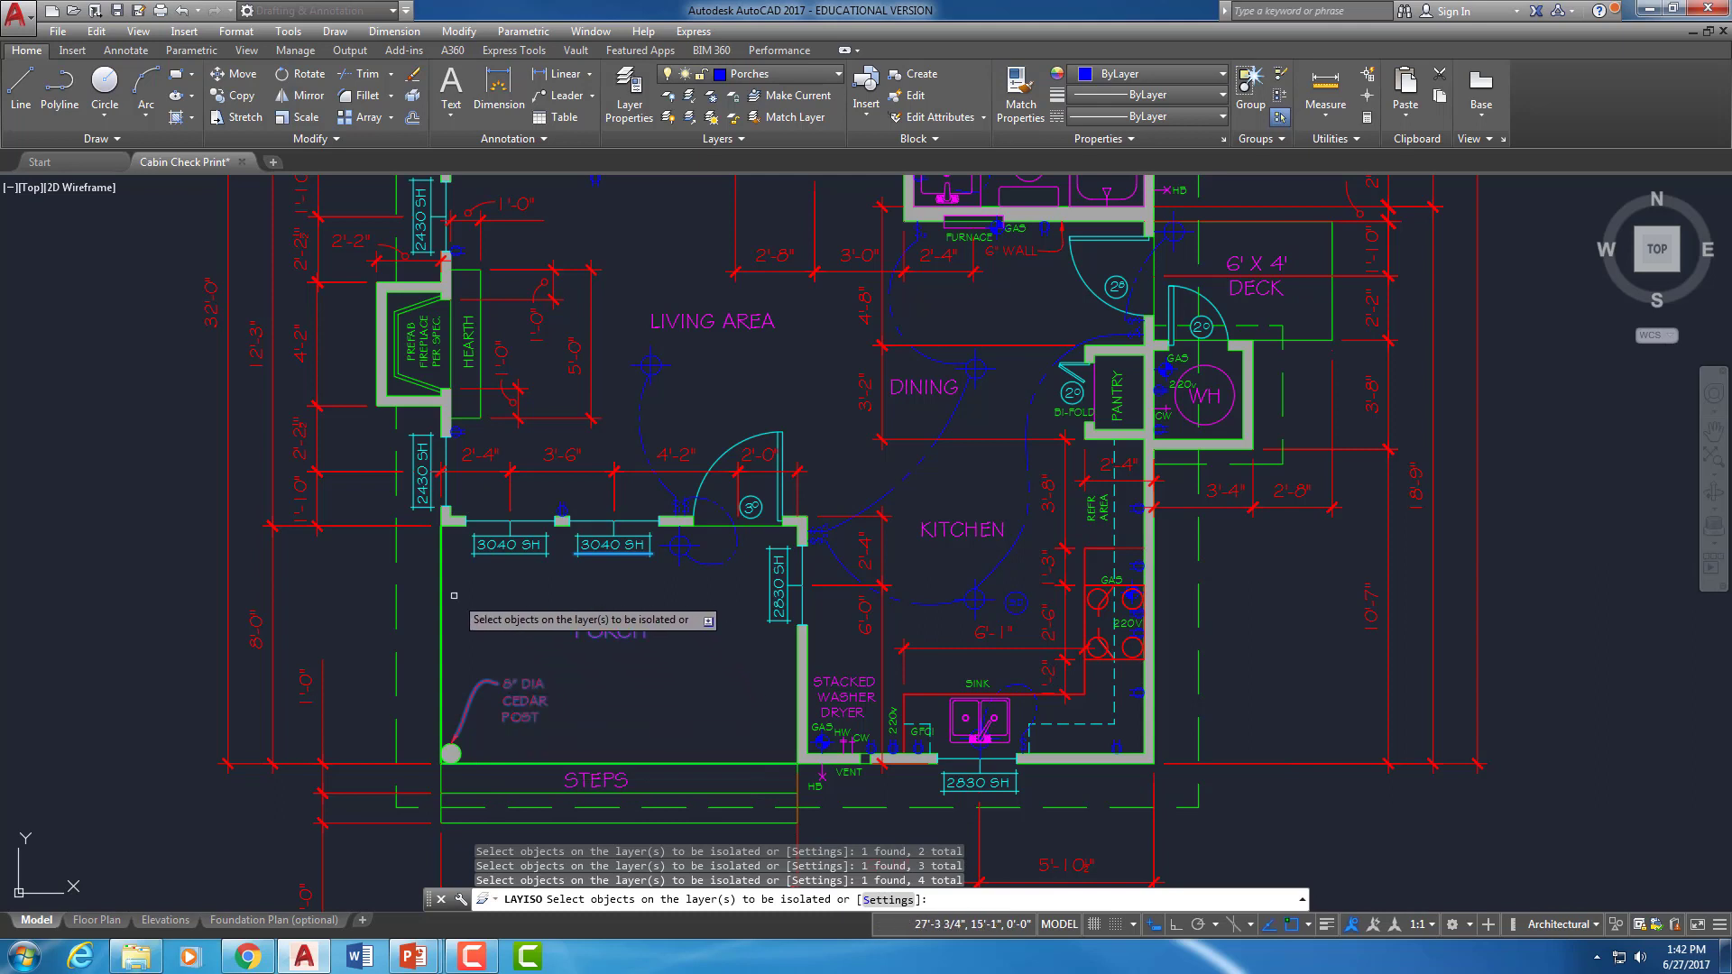
{"action": "left_click", "coordinate": [525, 579]}
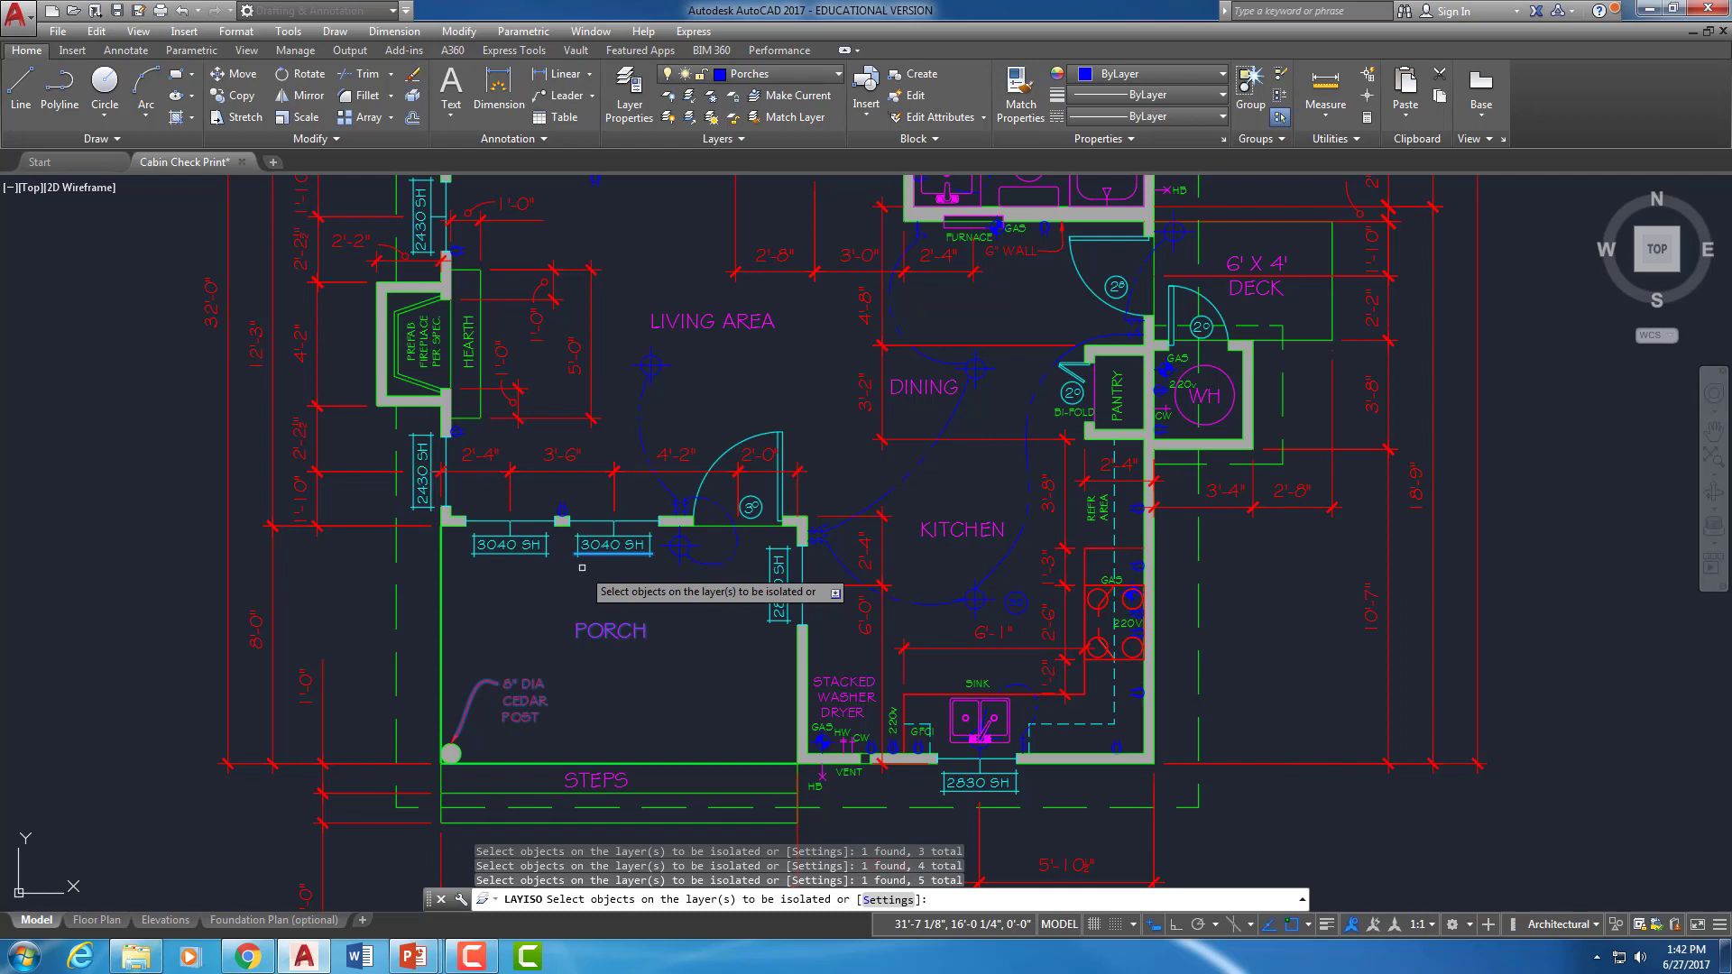
{"action": "key", "text": "Return"}
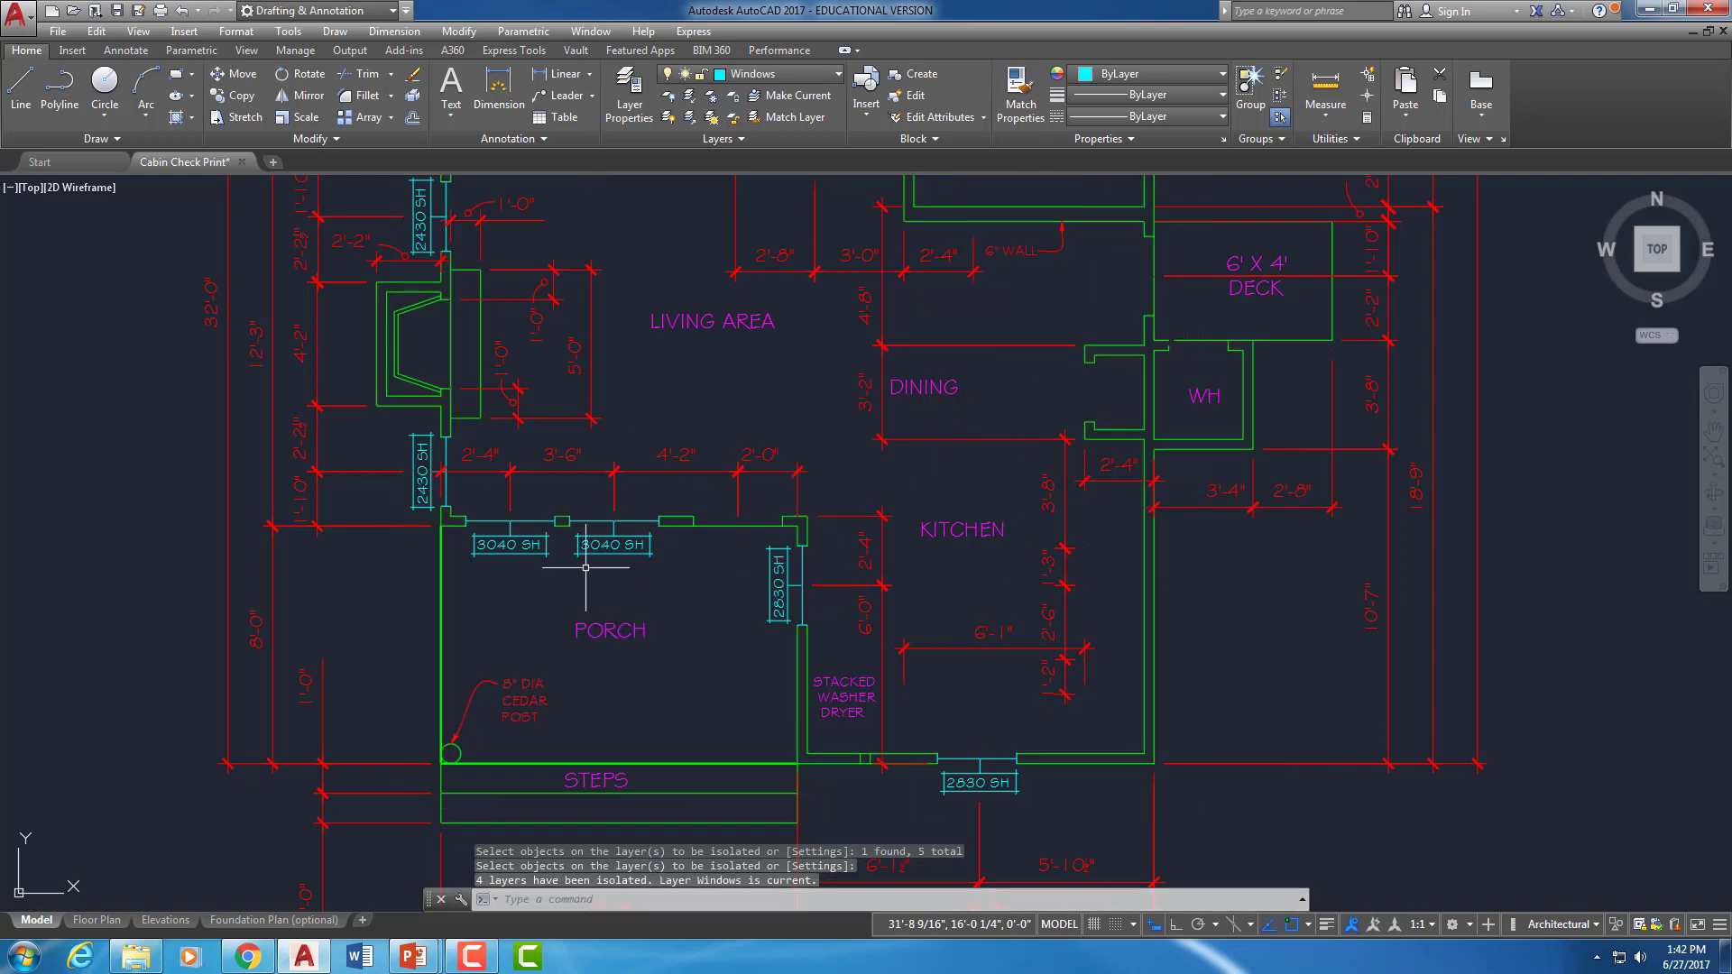
Turn off the current Windows layer from the Layer drop-down
{"action": "middle_click_drag", "start_coordinate": [586, 567], "coordinate": [587, 581]}
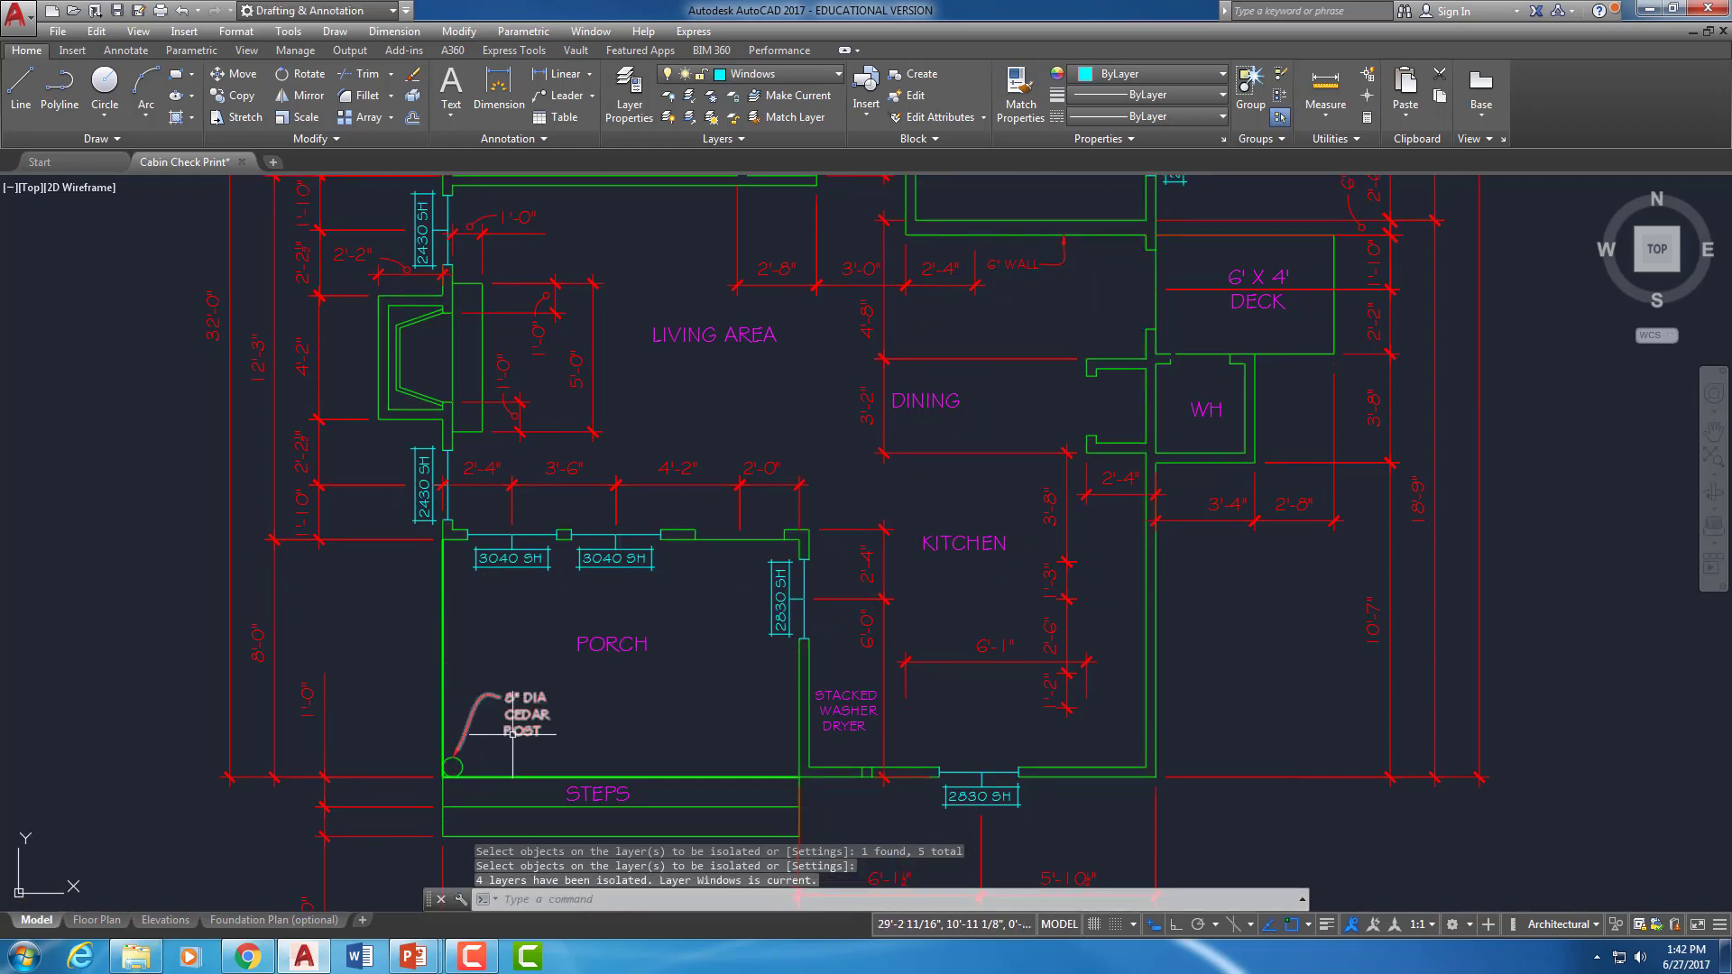
{"action": "middle_click_drag", "start_coordinate": [677, 695], "coordinate": [664, 684]}
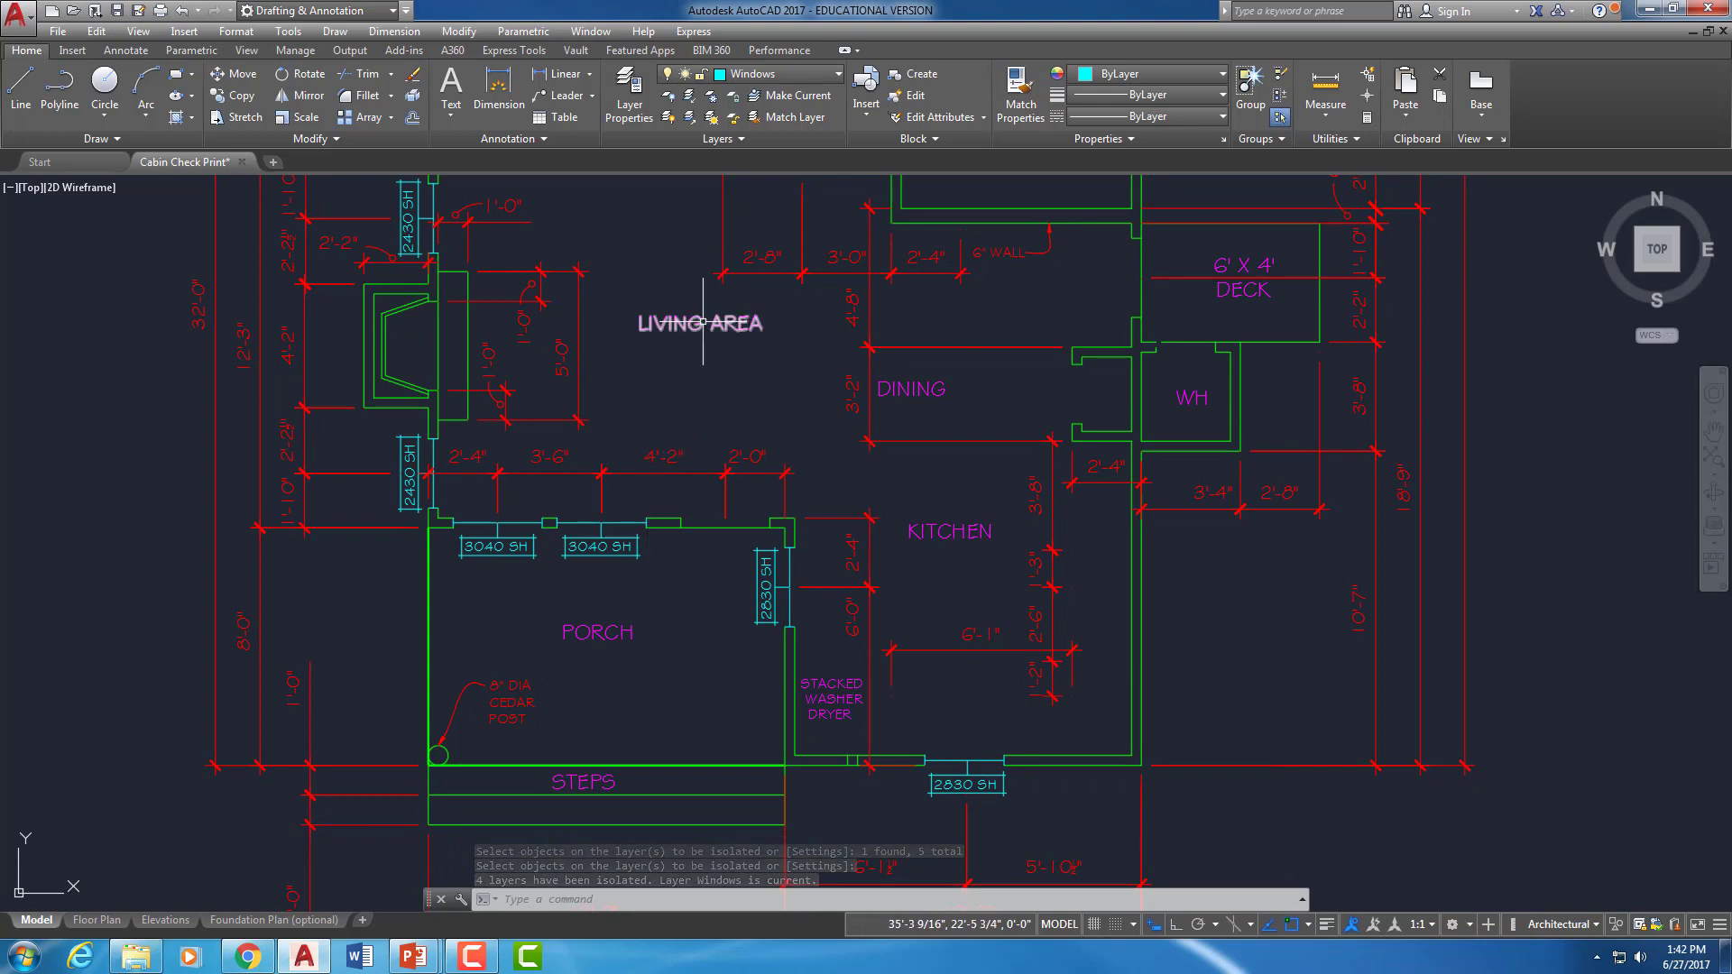
{"action": "left_click", "coordinate": [776, 73]}
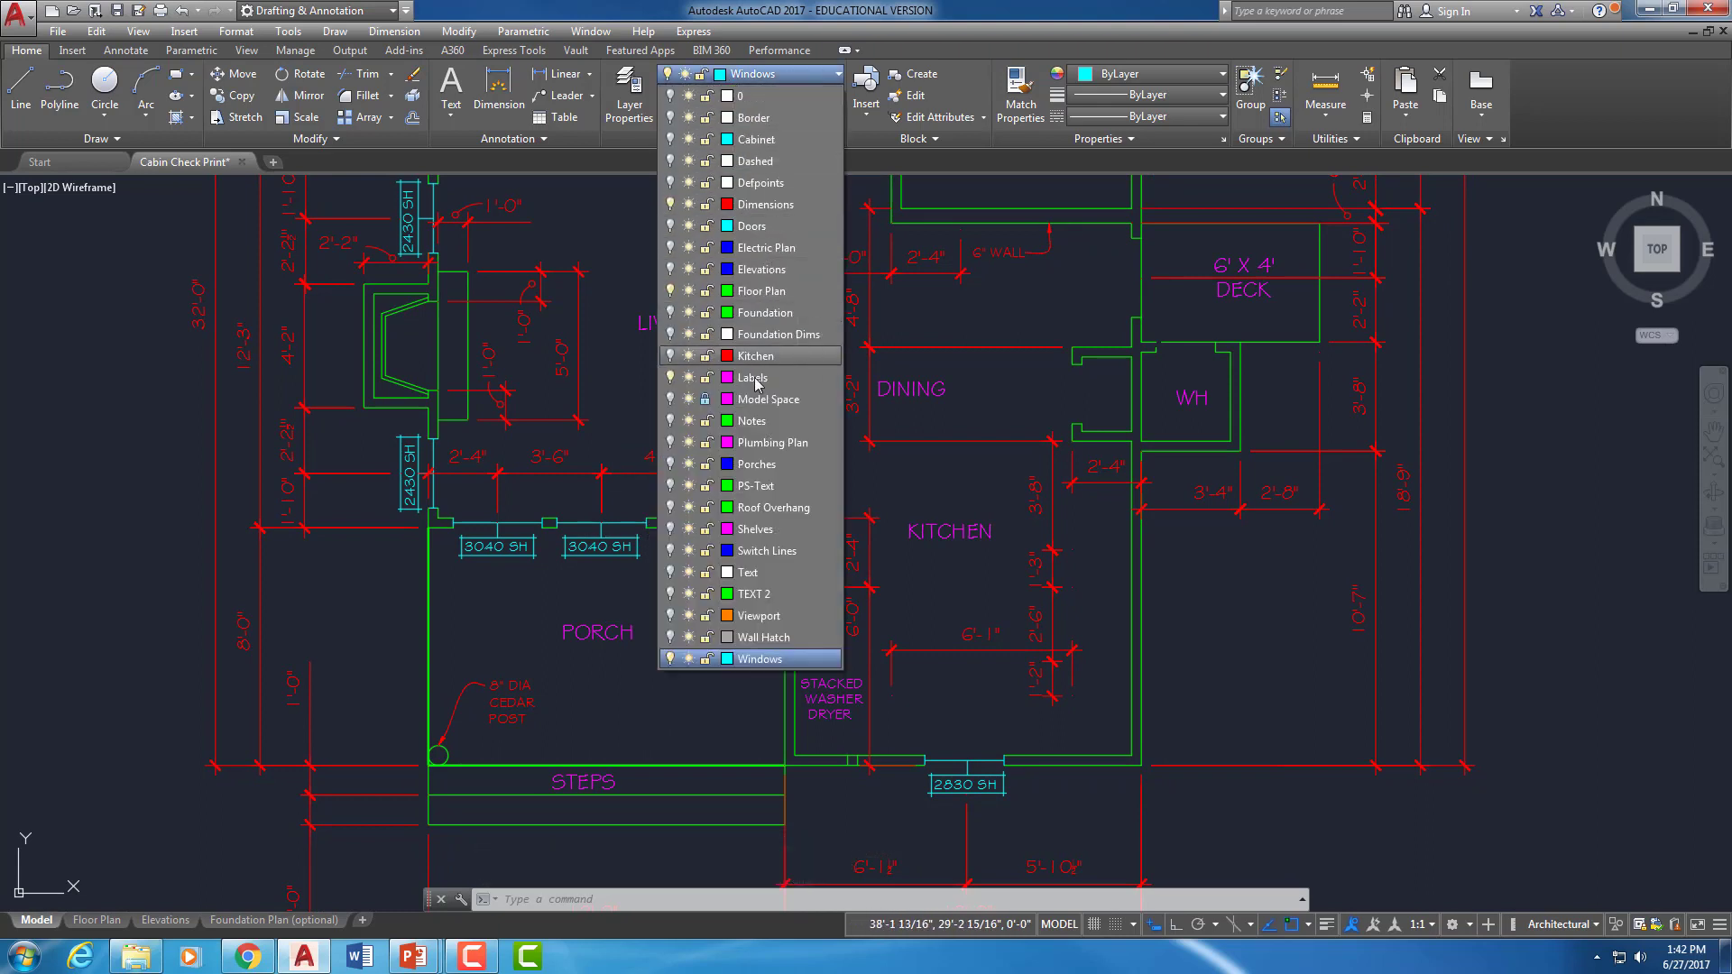
{"action": "left_click", "coordinate": [669, 658]}
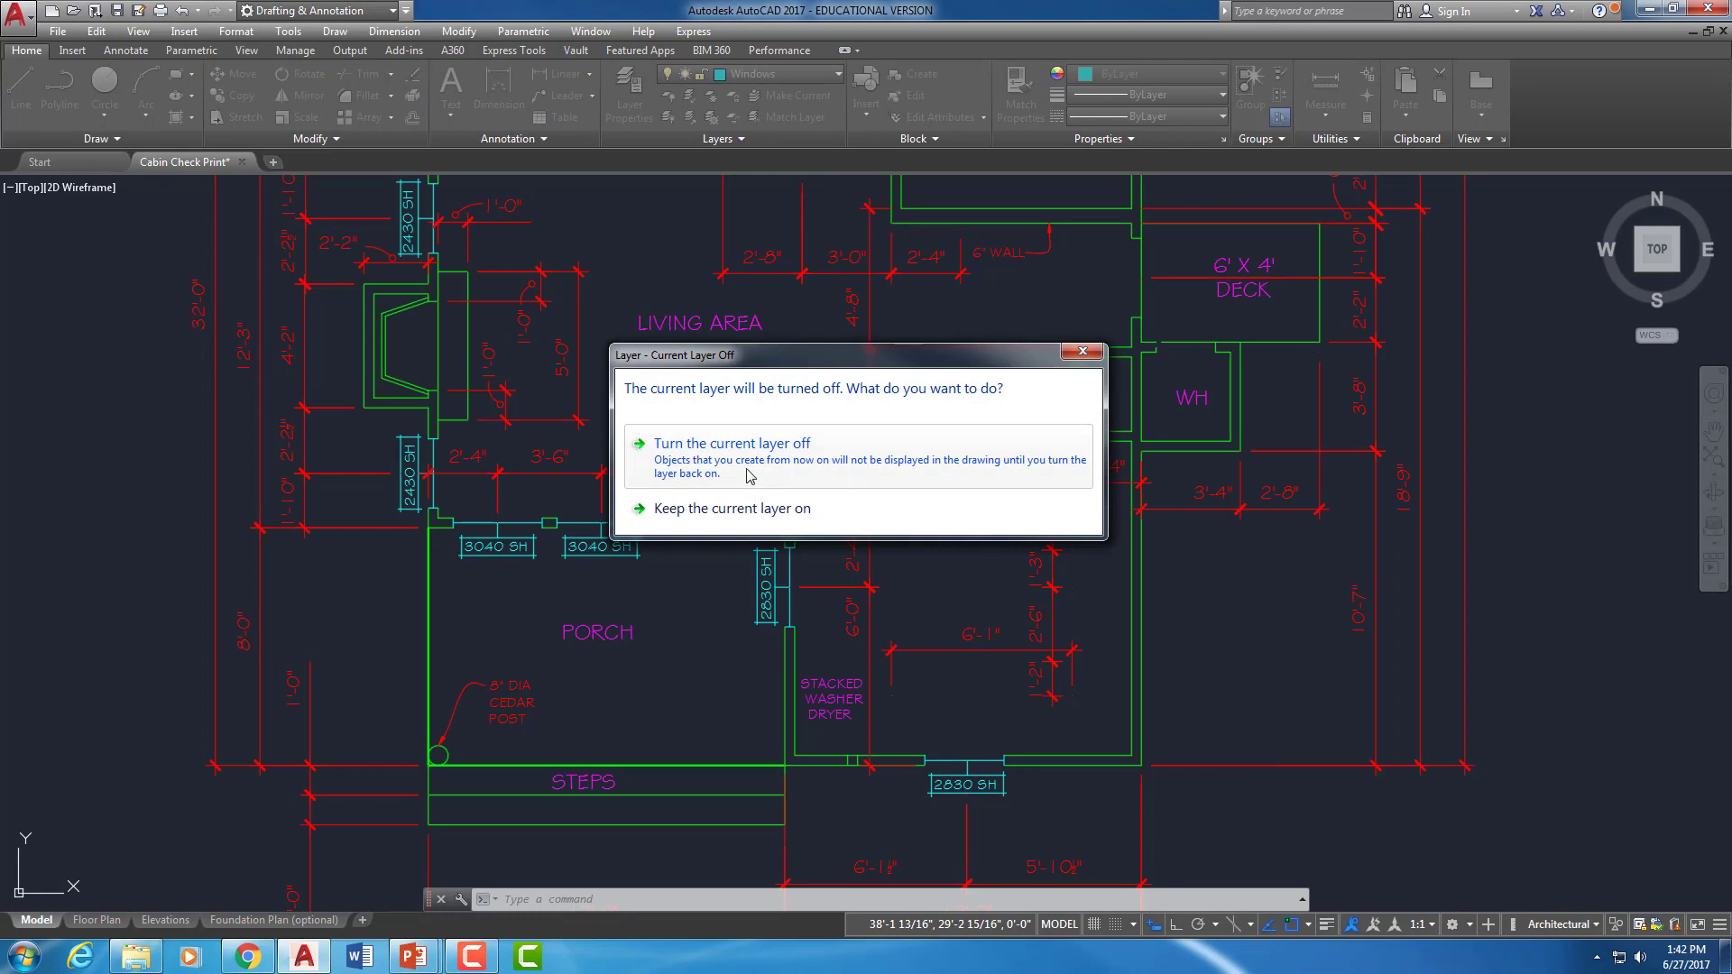
{"action": "left_click", "coordinate": [746, 475]}
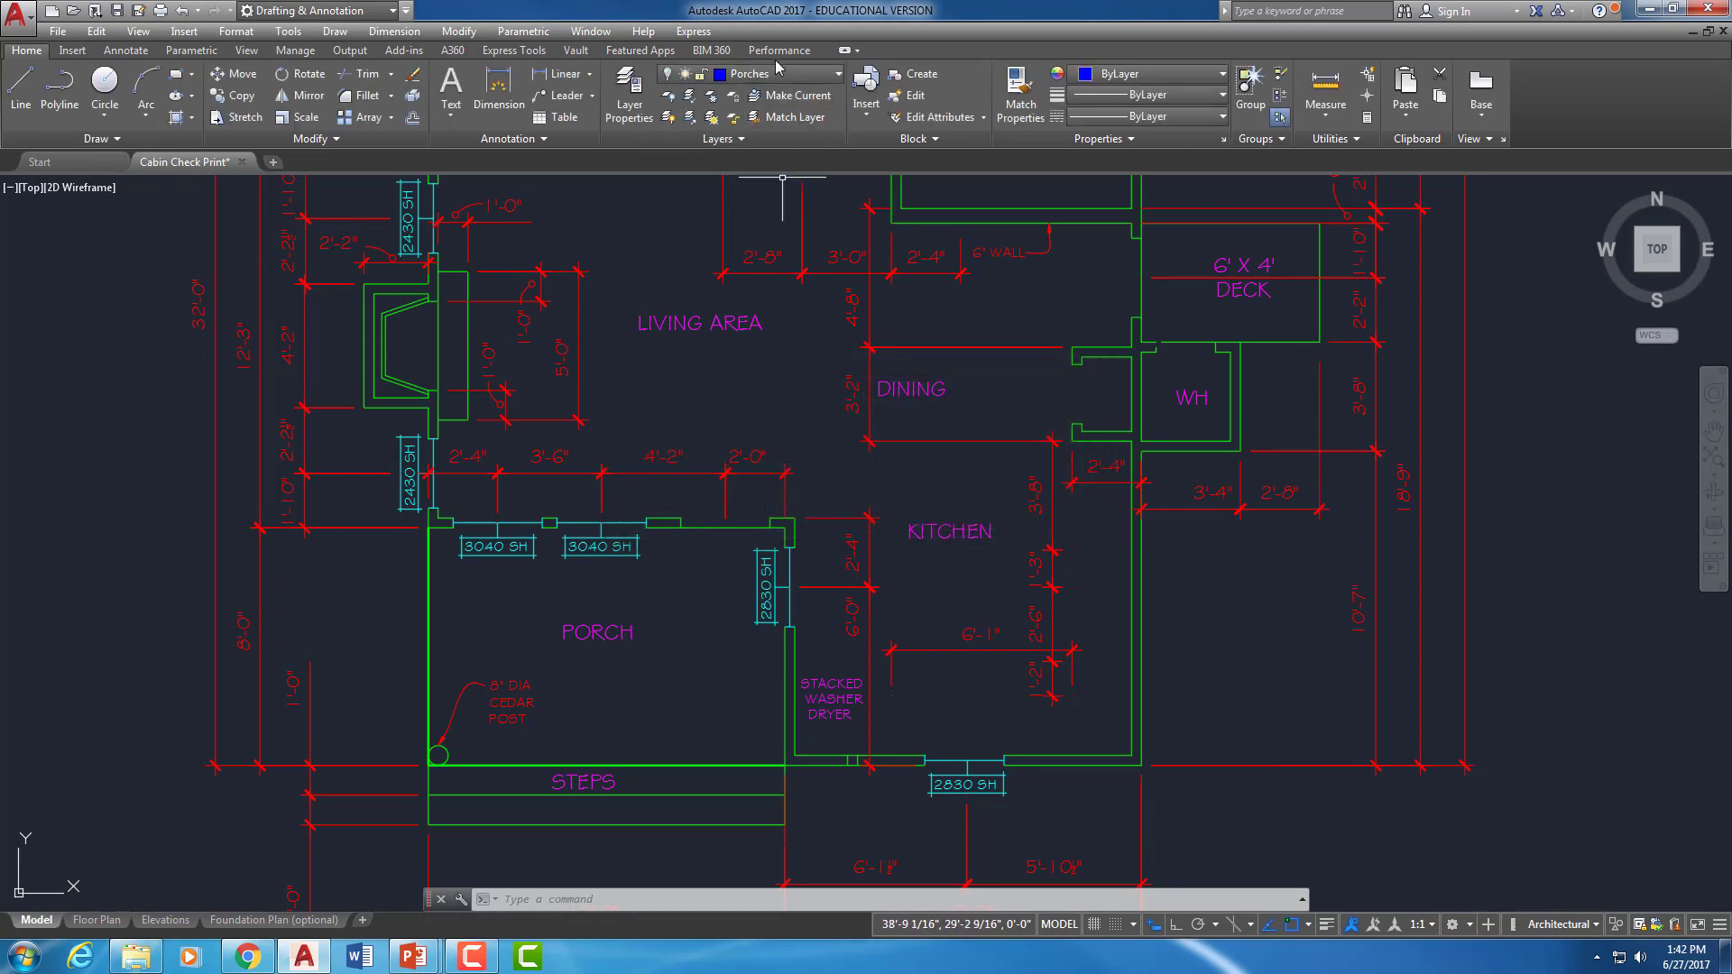
Turn the Porches layer back on
{"action": "left_click", "coordinate": [774, 74]}
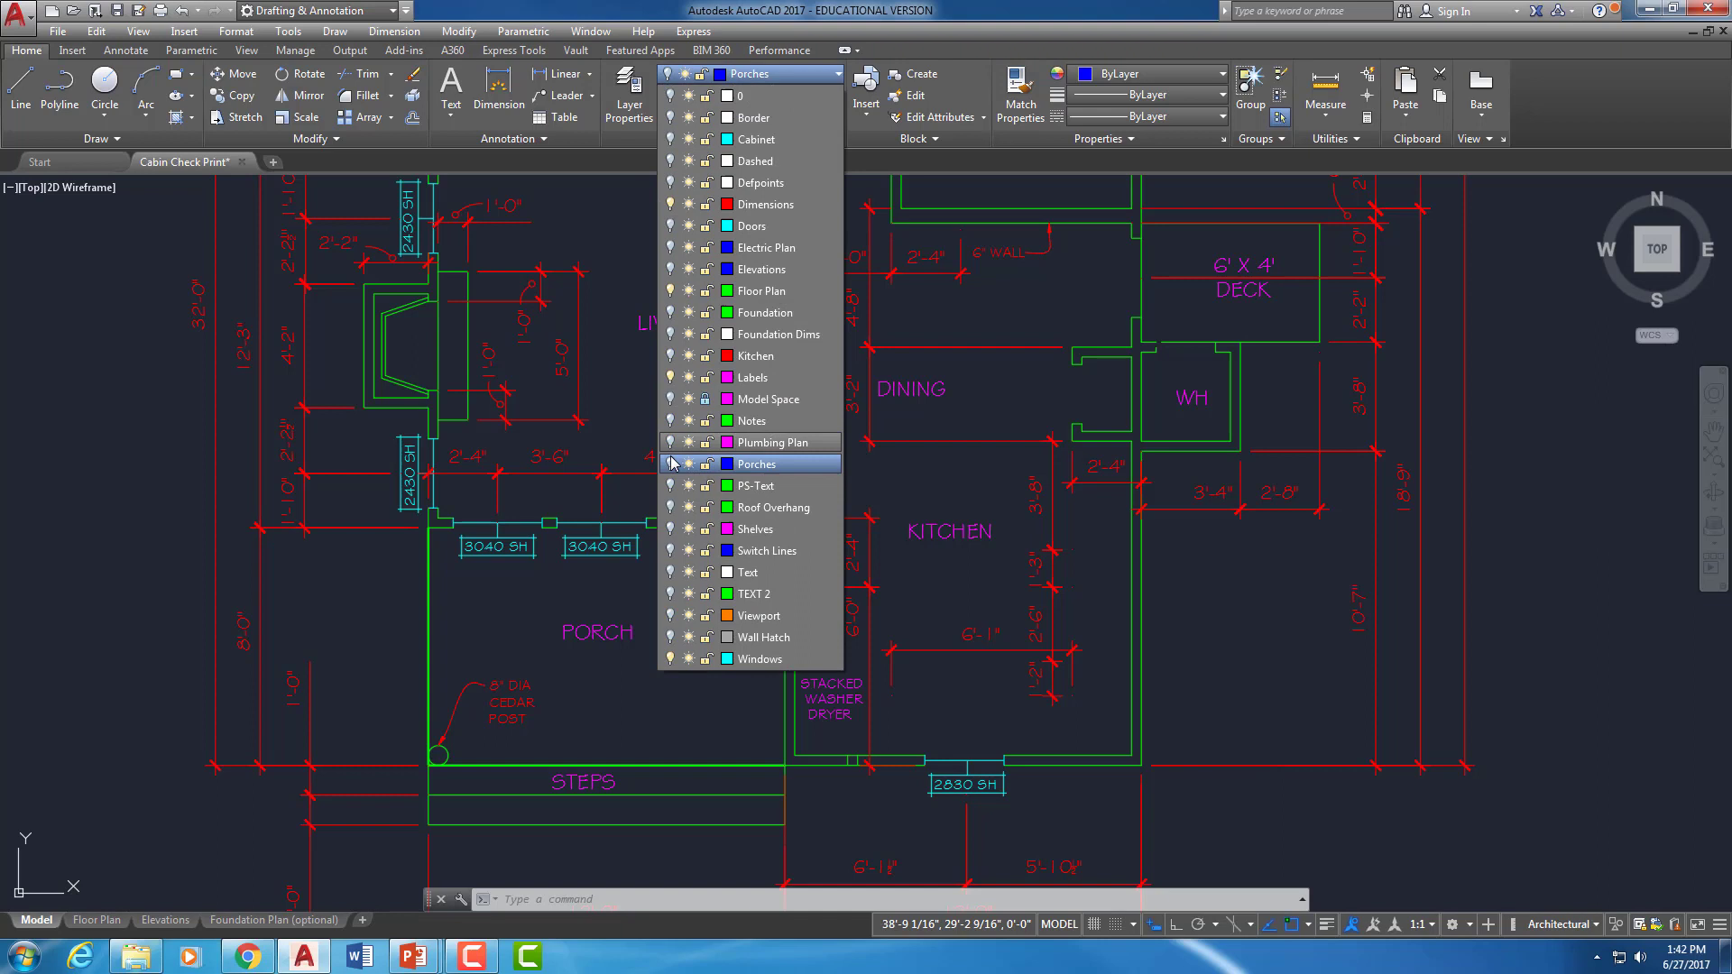
{"action": "left_click", "coordinate": [670, 465]}
{"action": "left_click", "coordinate": [609, 599]}
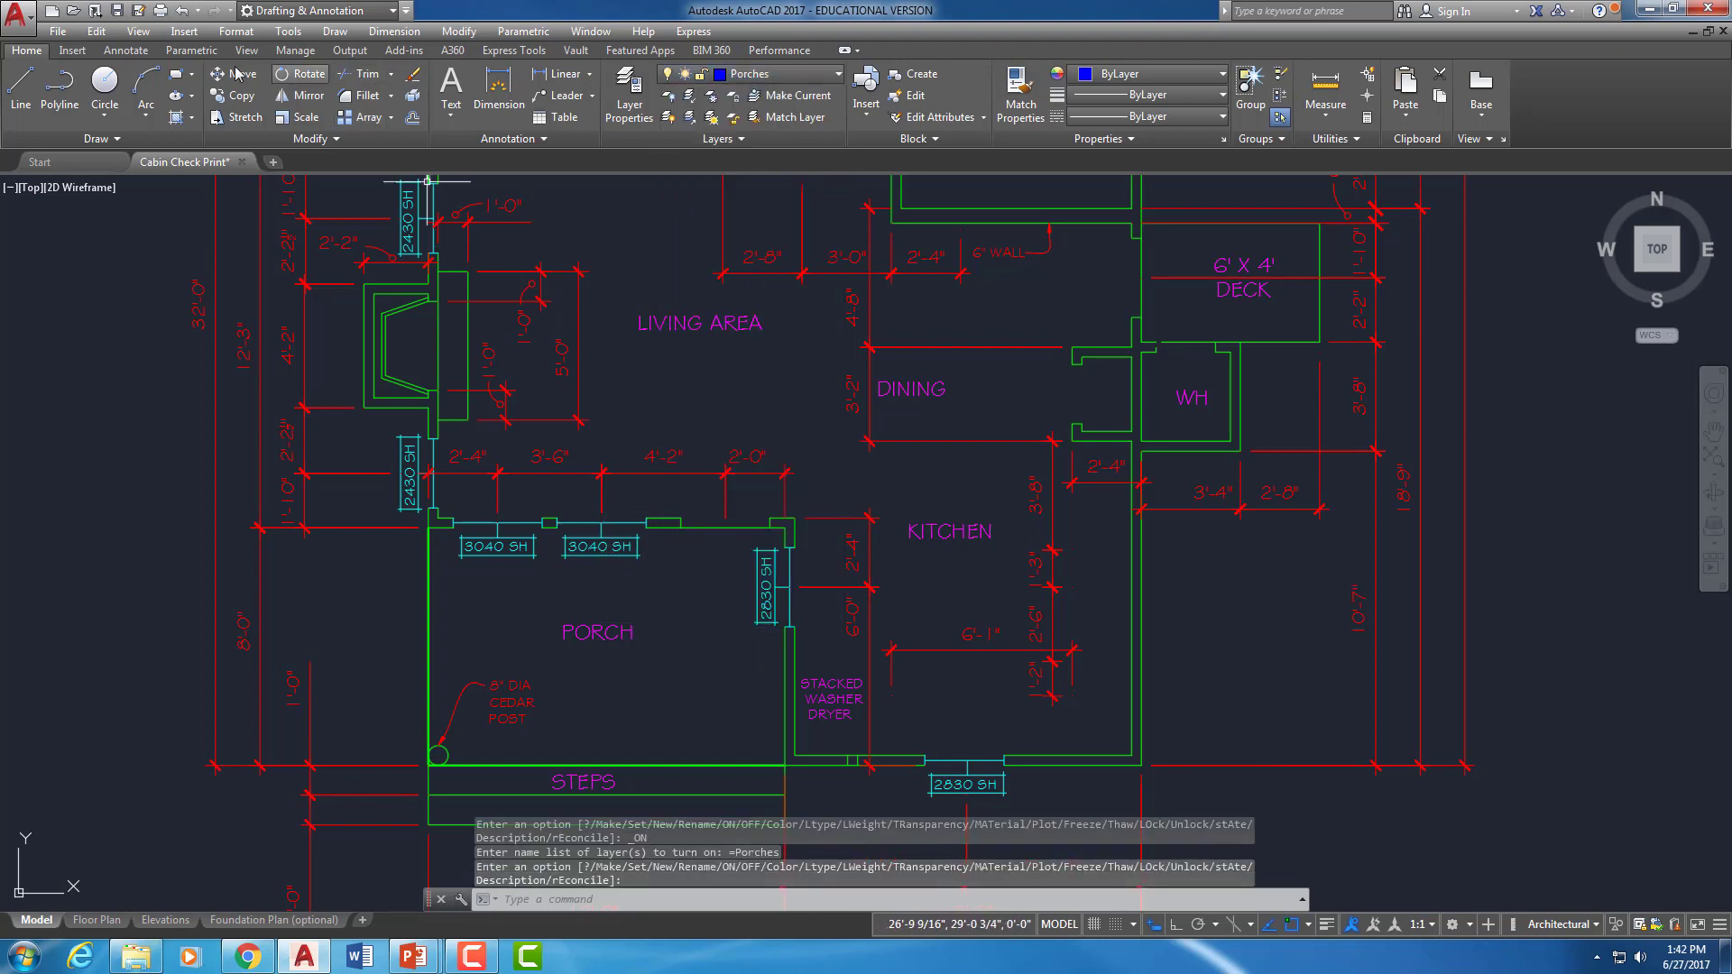
Start HATCH, browse the full pattern gallery, then bring up the hatch type list
{"action": "left_click", "coordinate": [175, 118]}
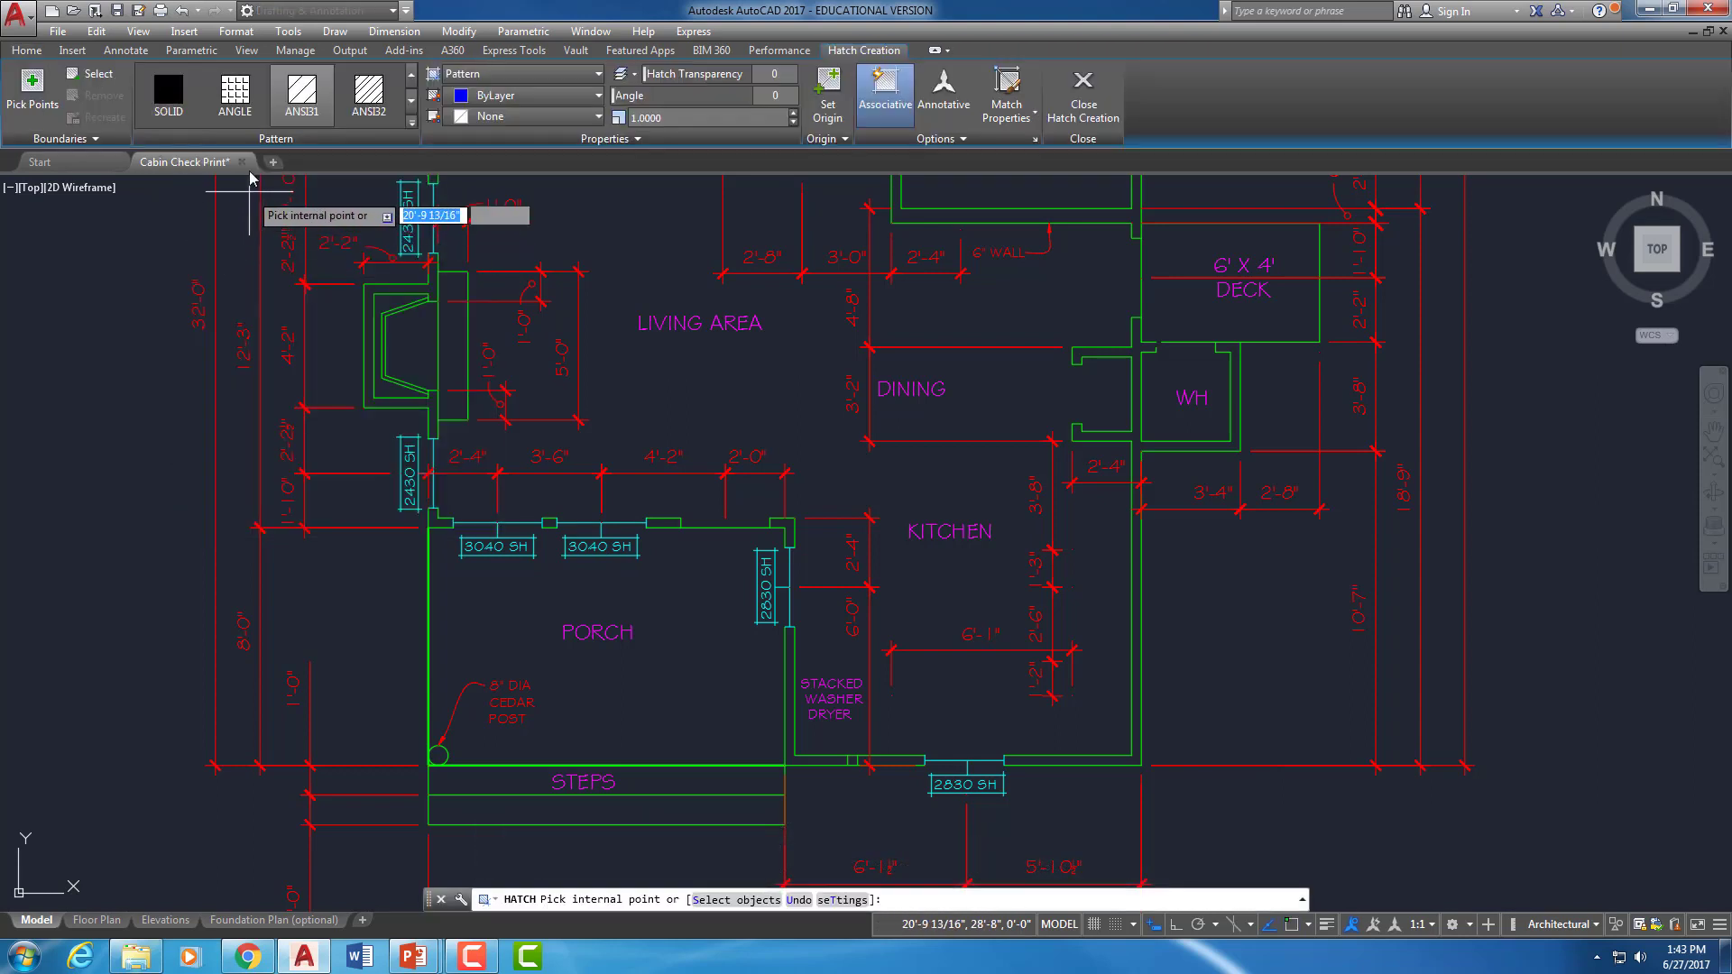
{"action": "left_click", "coordinate": [413, 123]}
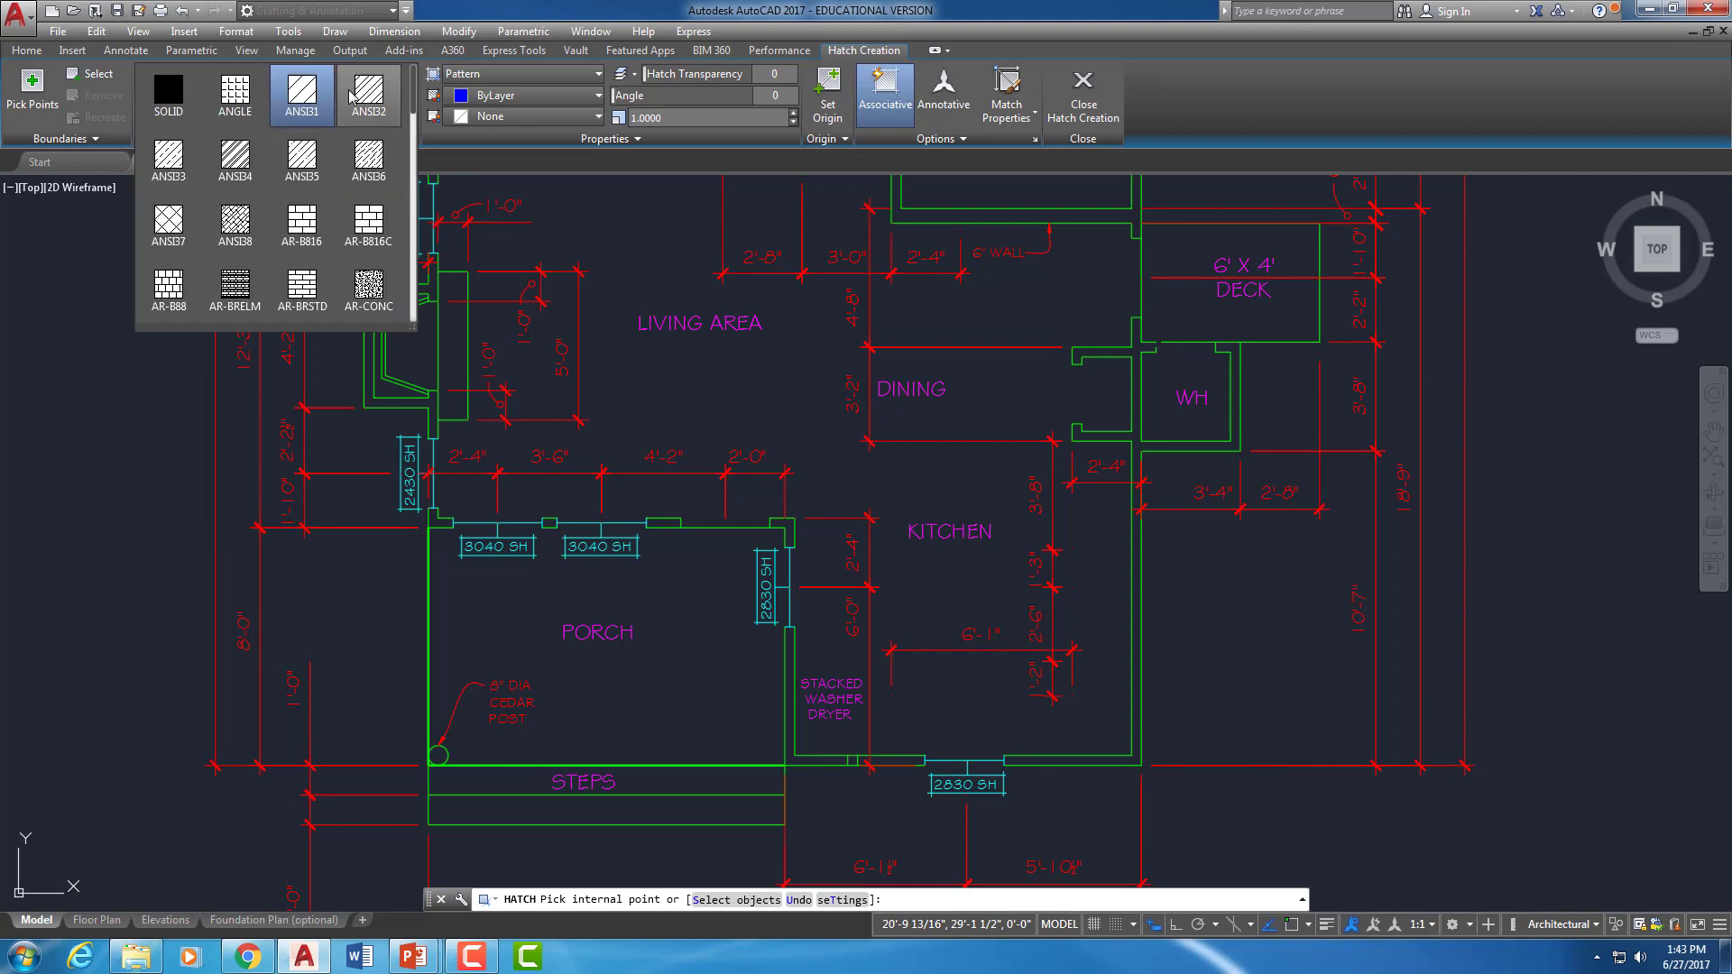
{"action": "scroll", "coordinate": [298, 273], "scroll_direction": "down", "scroll_amount": 4}
{"action": "scroll", "coordinate": [298, 272], "scroll_direction": "up", "scroll_amount": 4}
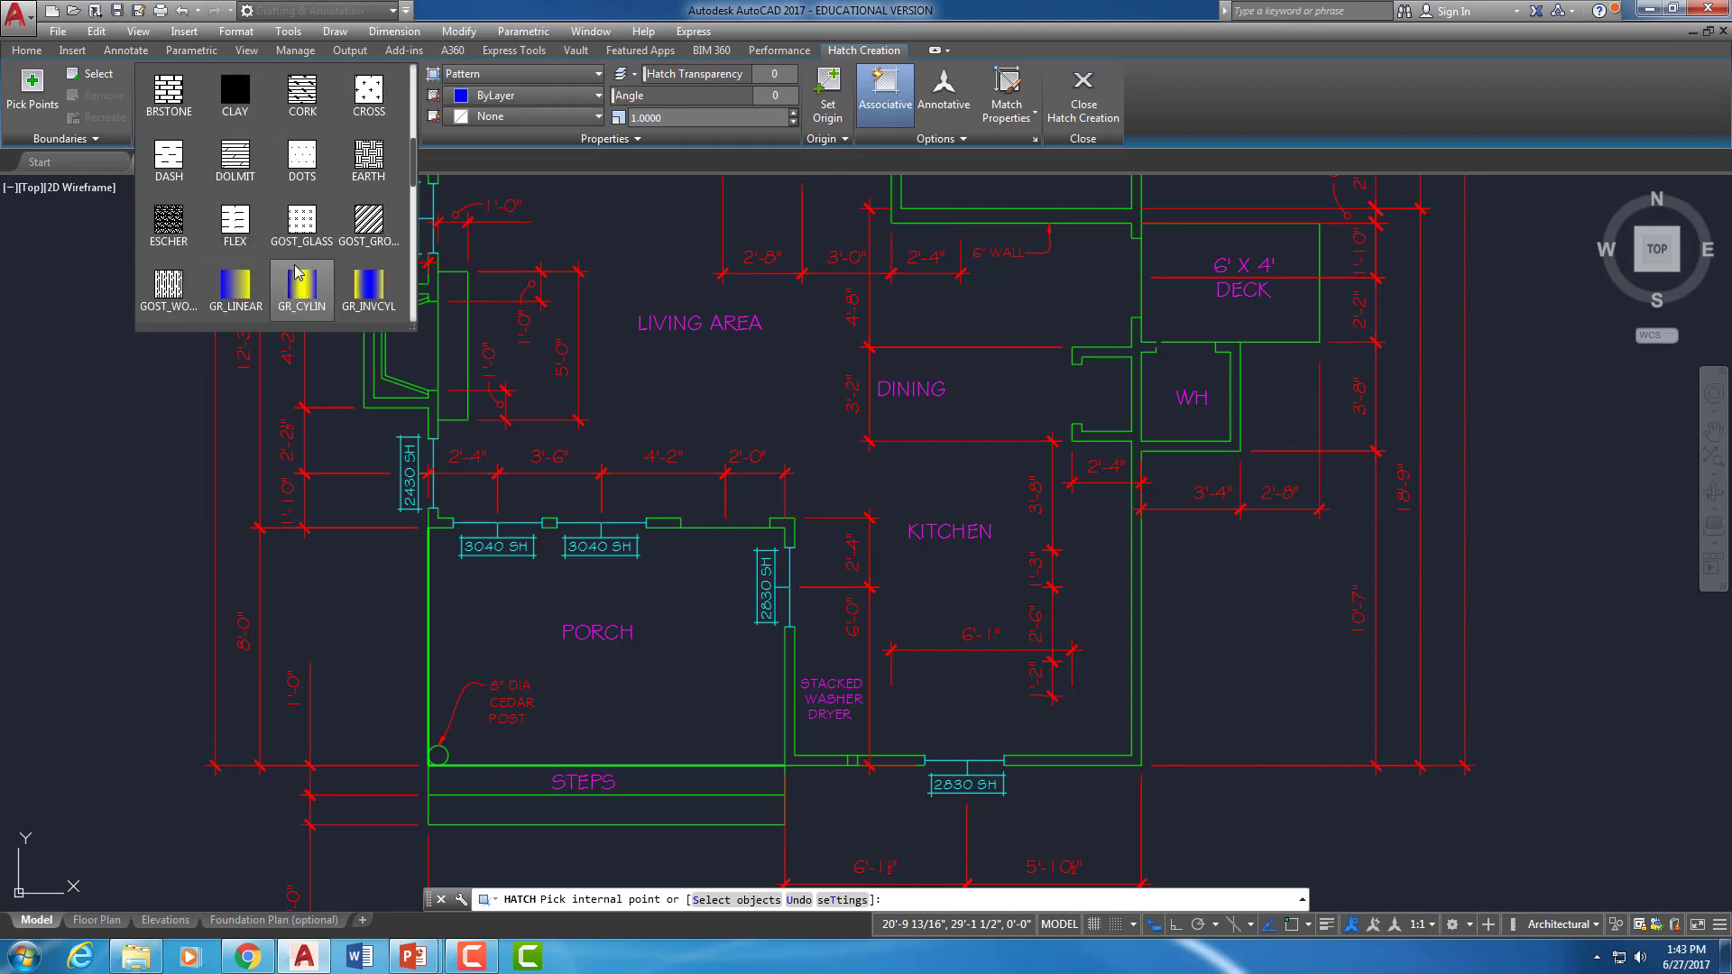
{"action": "left_click", "coordinate": [517, 74]}
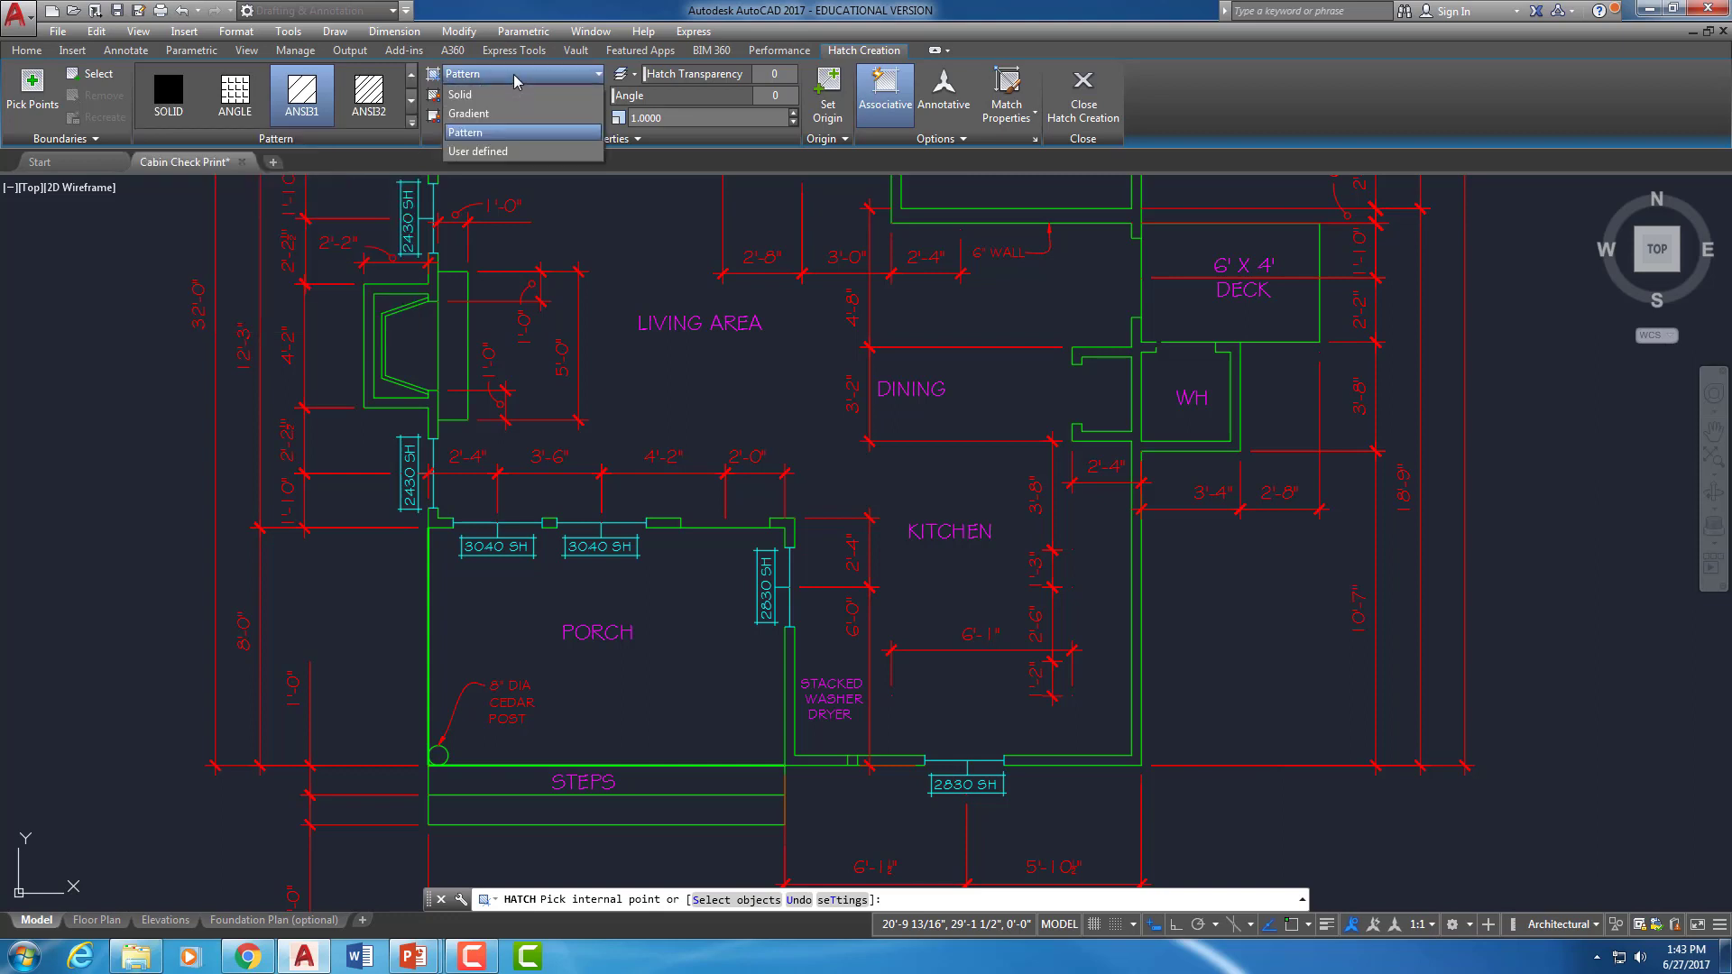
Hatch the porch with a User defined pattern at 5 1/2" spacing and close Hatch Creation
{"action": "left_click", "coordinate": [483, 152]}
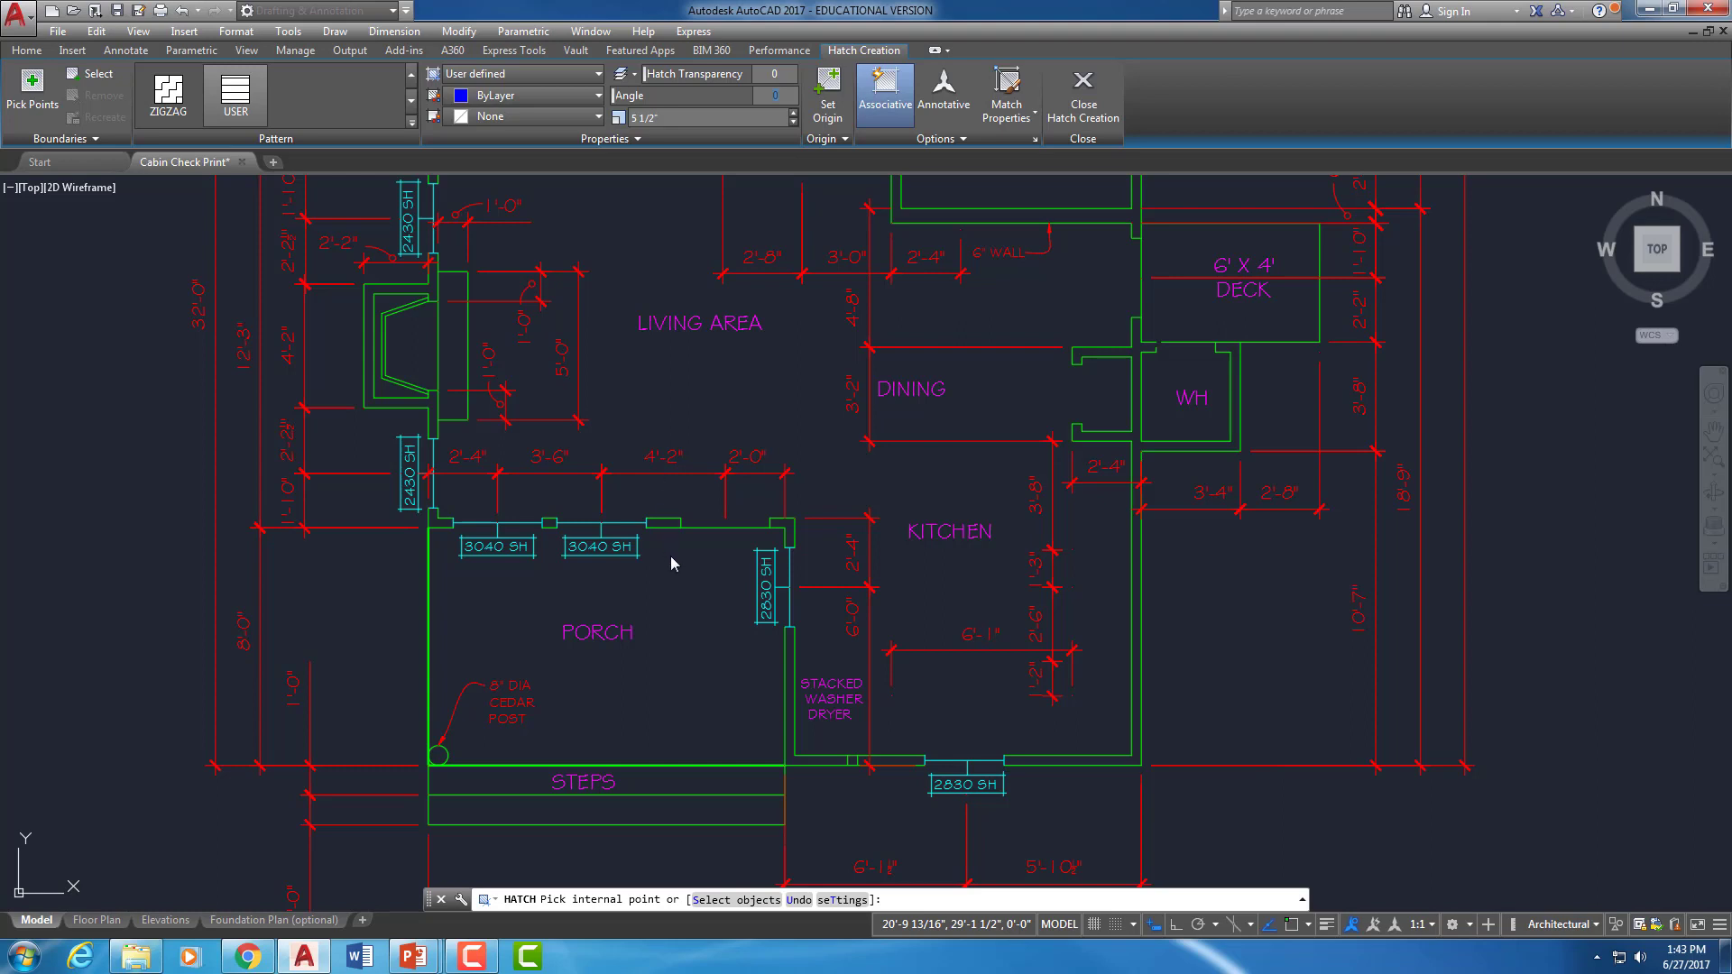
{"action": "left_click", "coordinate": [672, 602]}
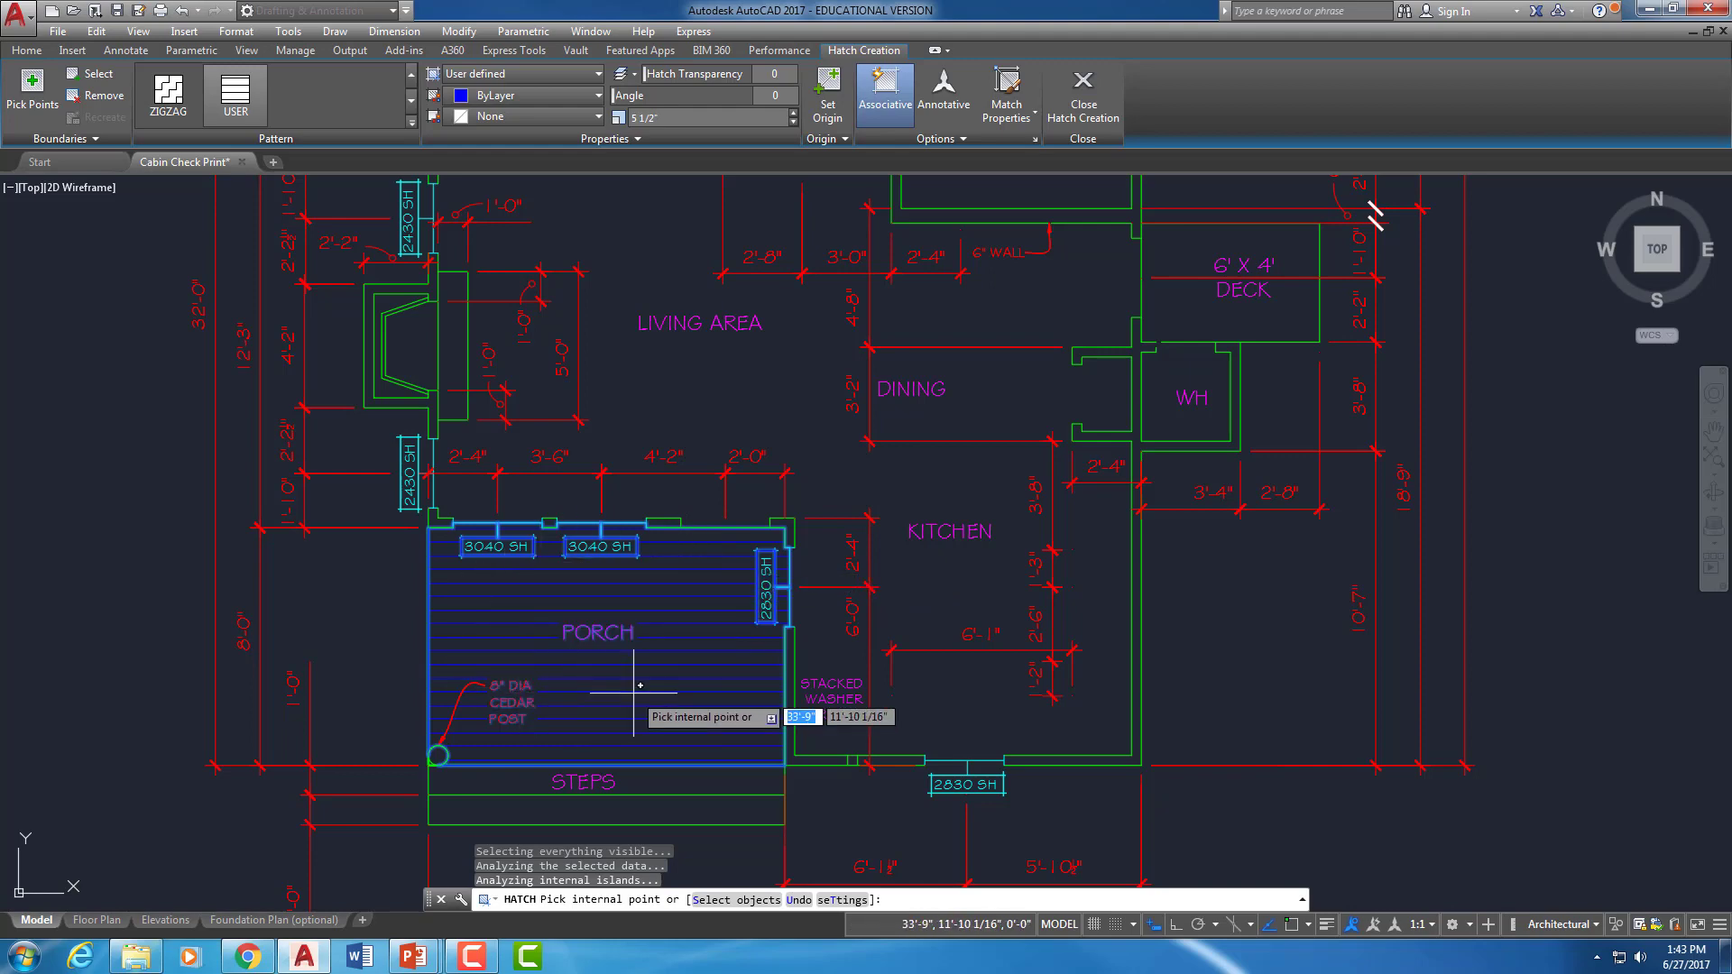
{"action": "scroll", "coordinate": [472, 715], "scroll_direction": "up", "scroll_amount": 3}
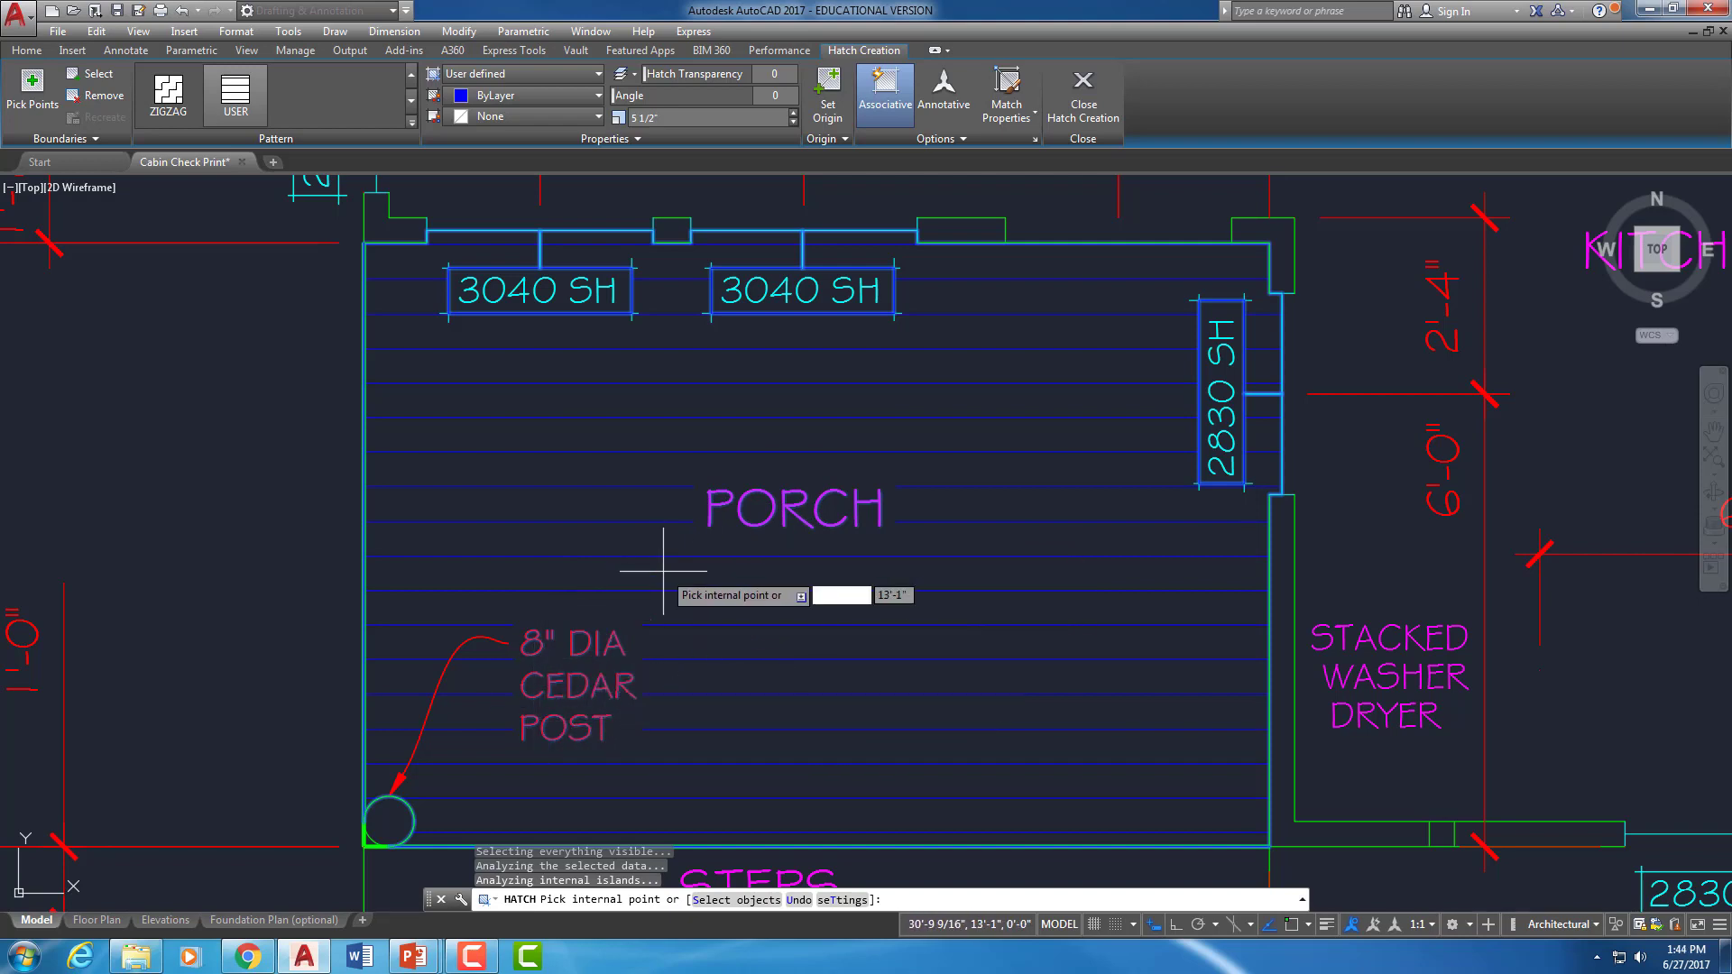
{"action": "left_click", "coordinate": [1087, 90]}
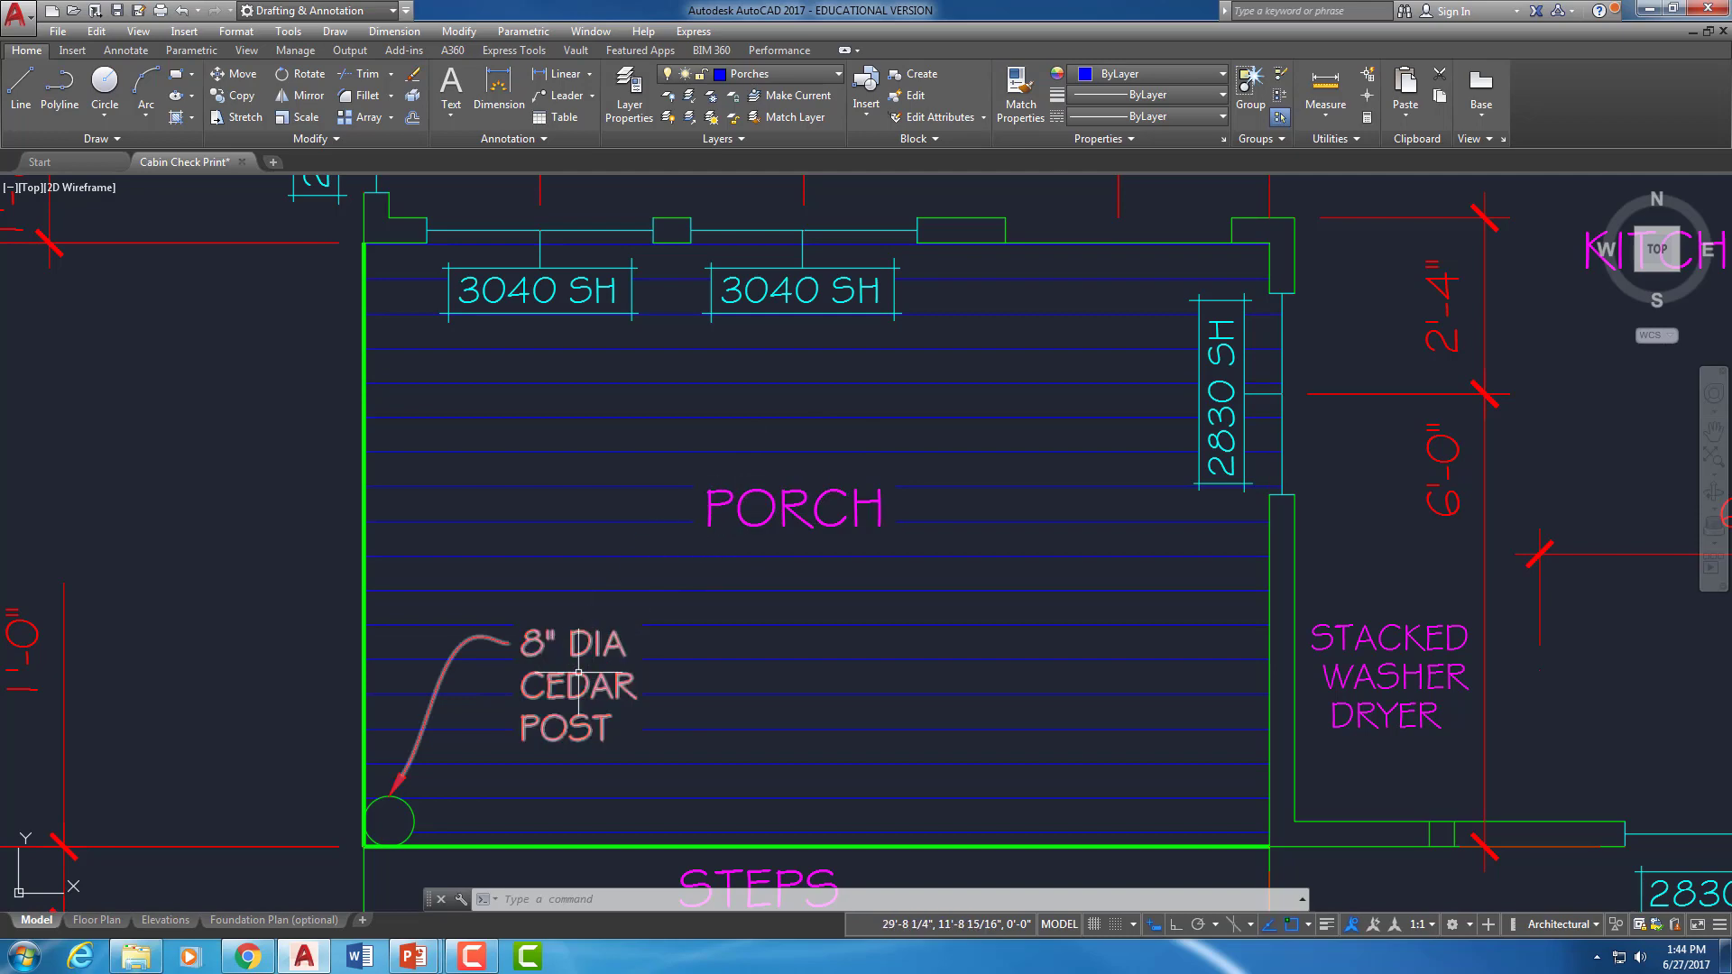
Zoom to the 6' X 4' deck and try a 90° hatch inside it, getting a boundary error
{"action": "scroll", "coordinate": [998, 483], "scroll_direction": "down", "scroll_amount": 4}
{"action": "middle_click_drag", "start_coordinate": [998, 483], "coordinate": [657, 698]}
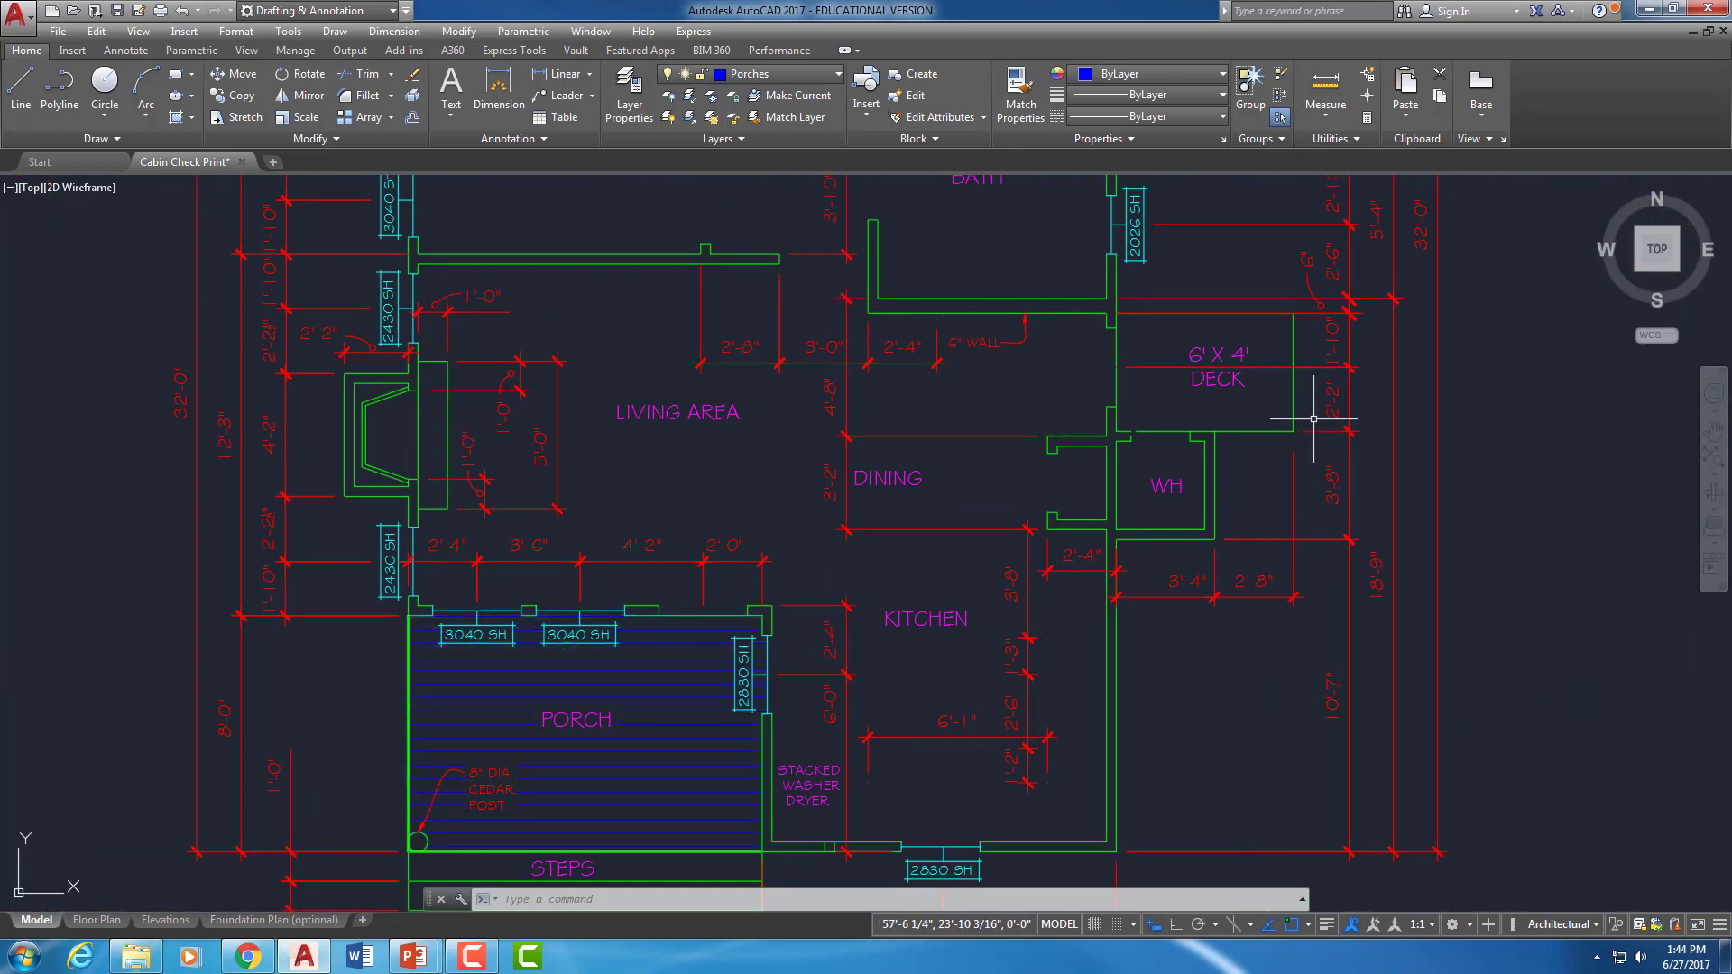
{"action": "scroll", "coordinate": [1313, 419], "scroll_direction": "up", "scroll_amount": 5}
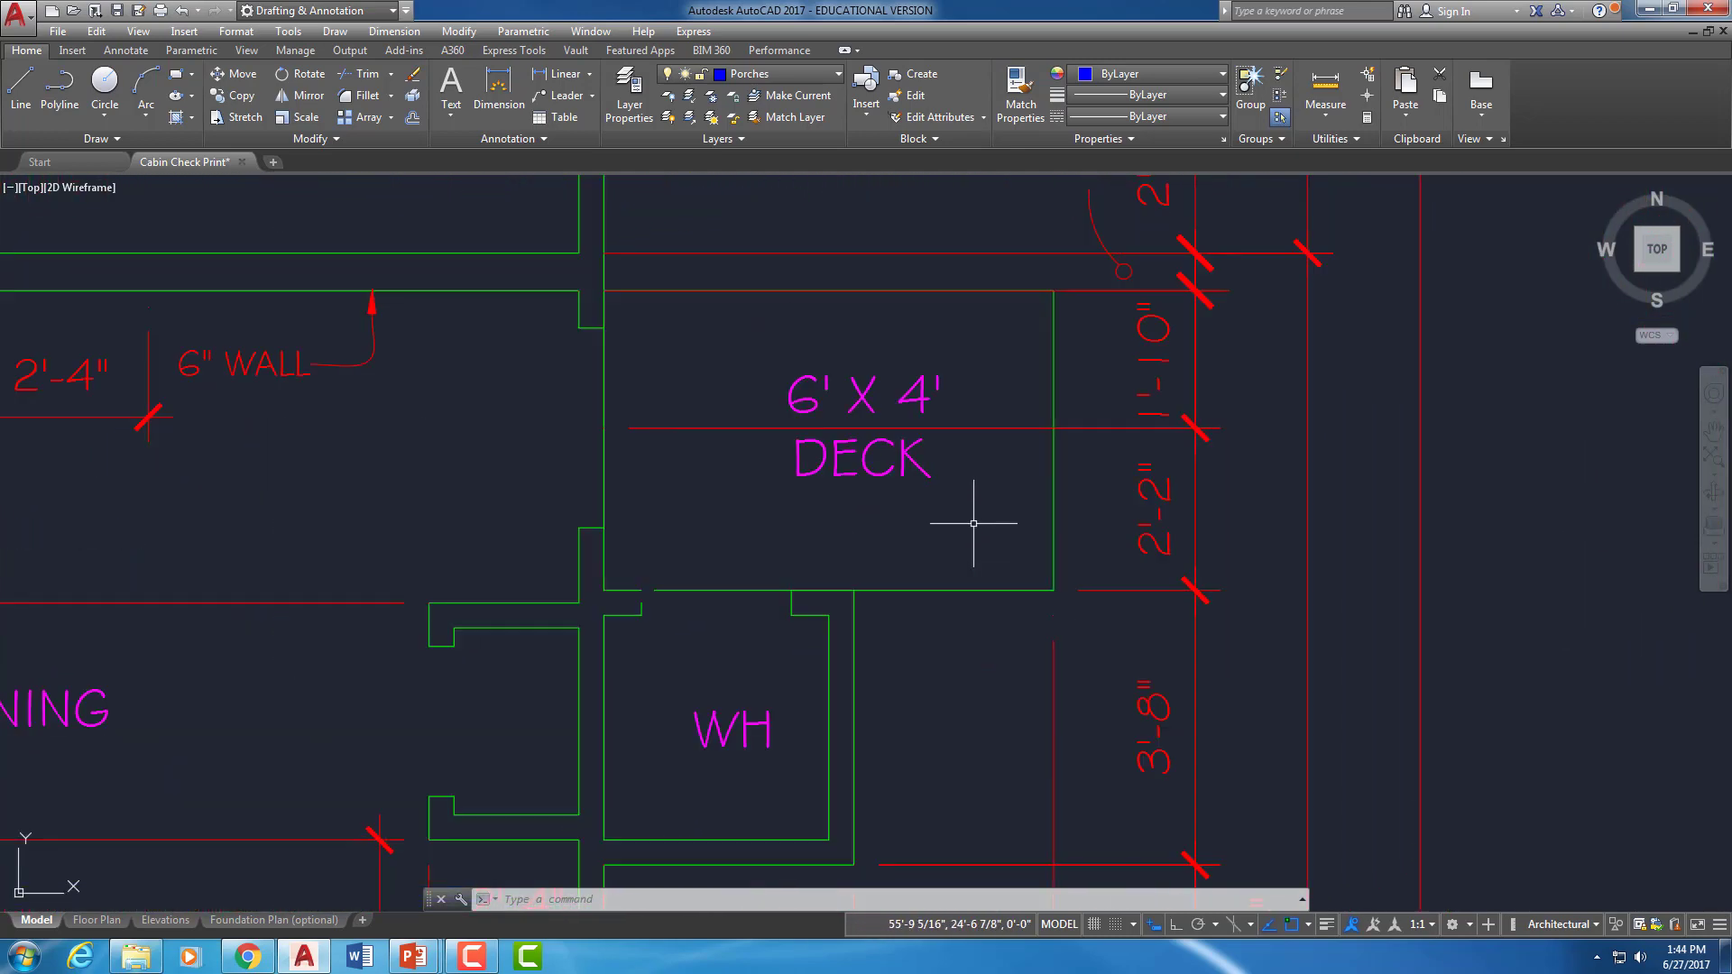
{"action": "middle_click_drag", "start_coordinate": [974, 524], "coordinate": [946, 564]}
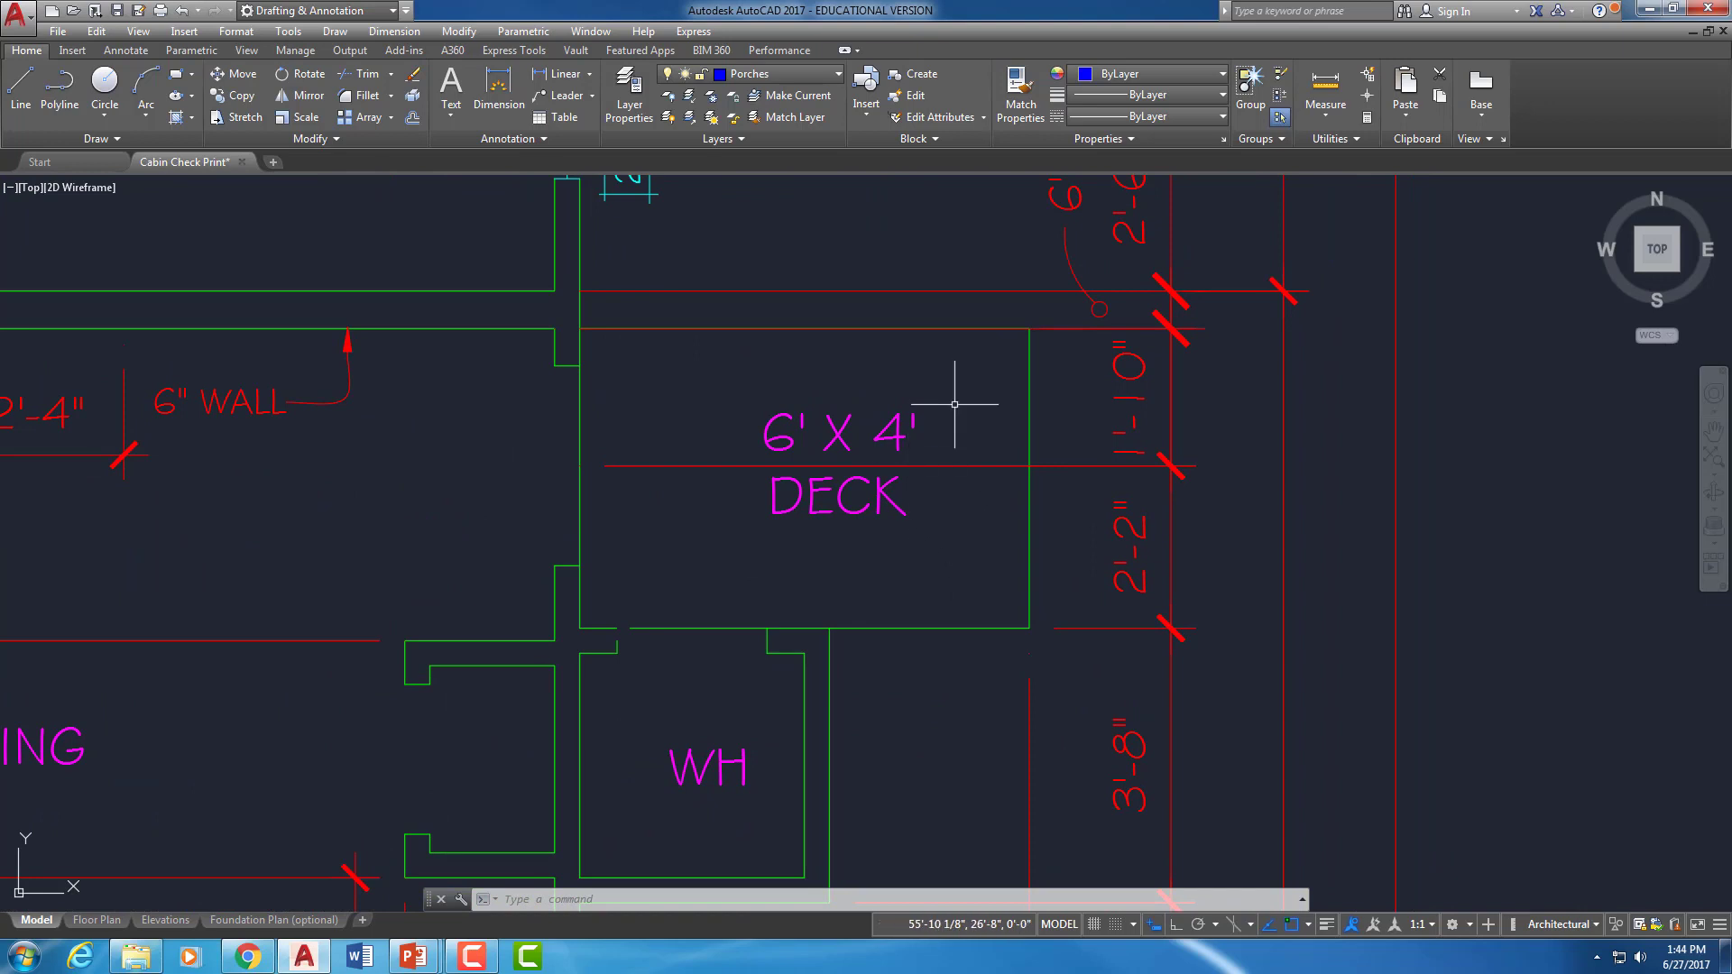
{"action": "left_click", "coordinate": [177, 120]}
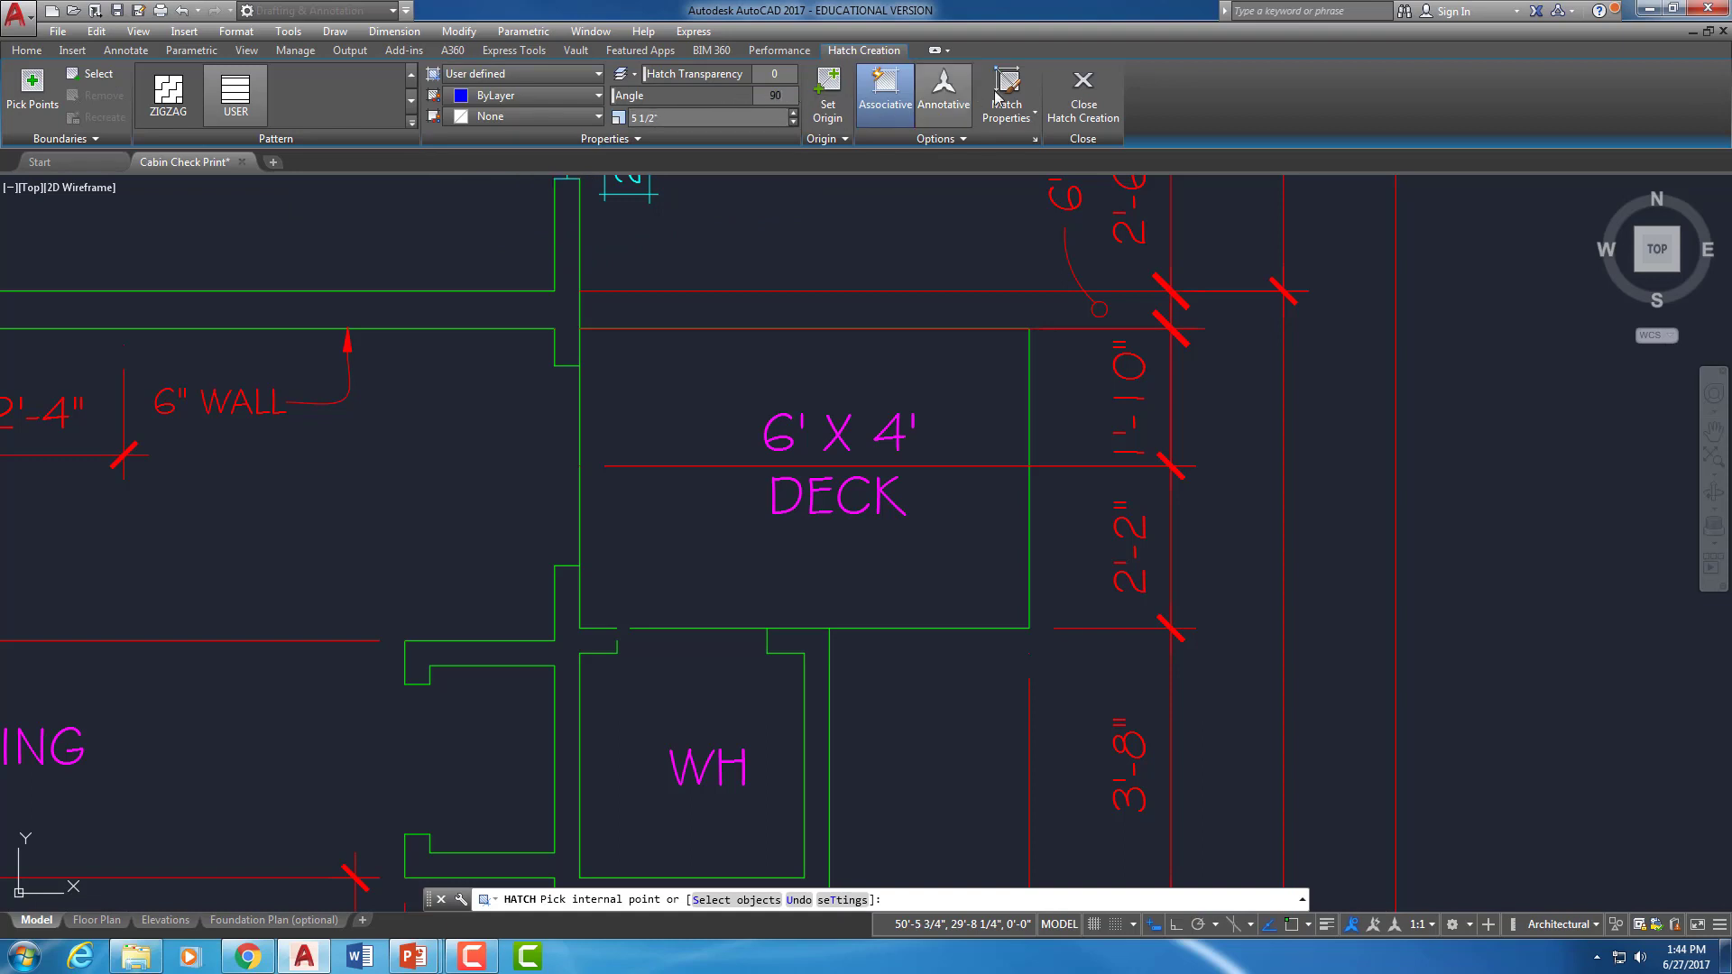
{"action": "left_click", "coordinate": [713, 390]}
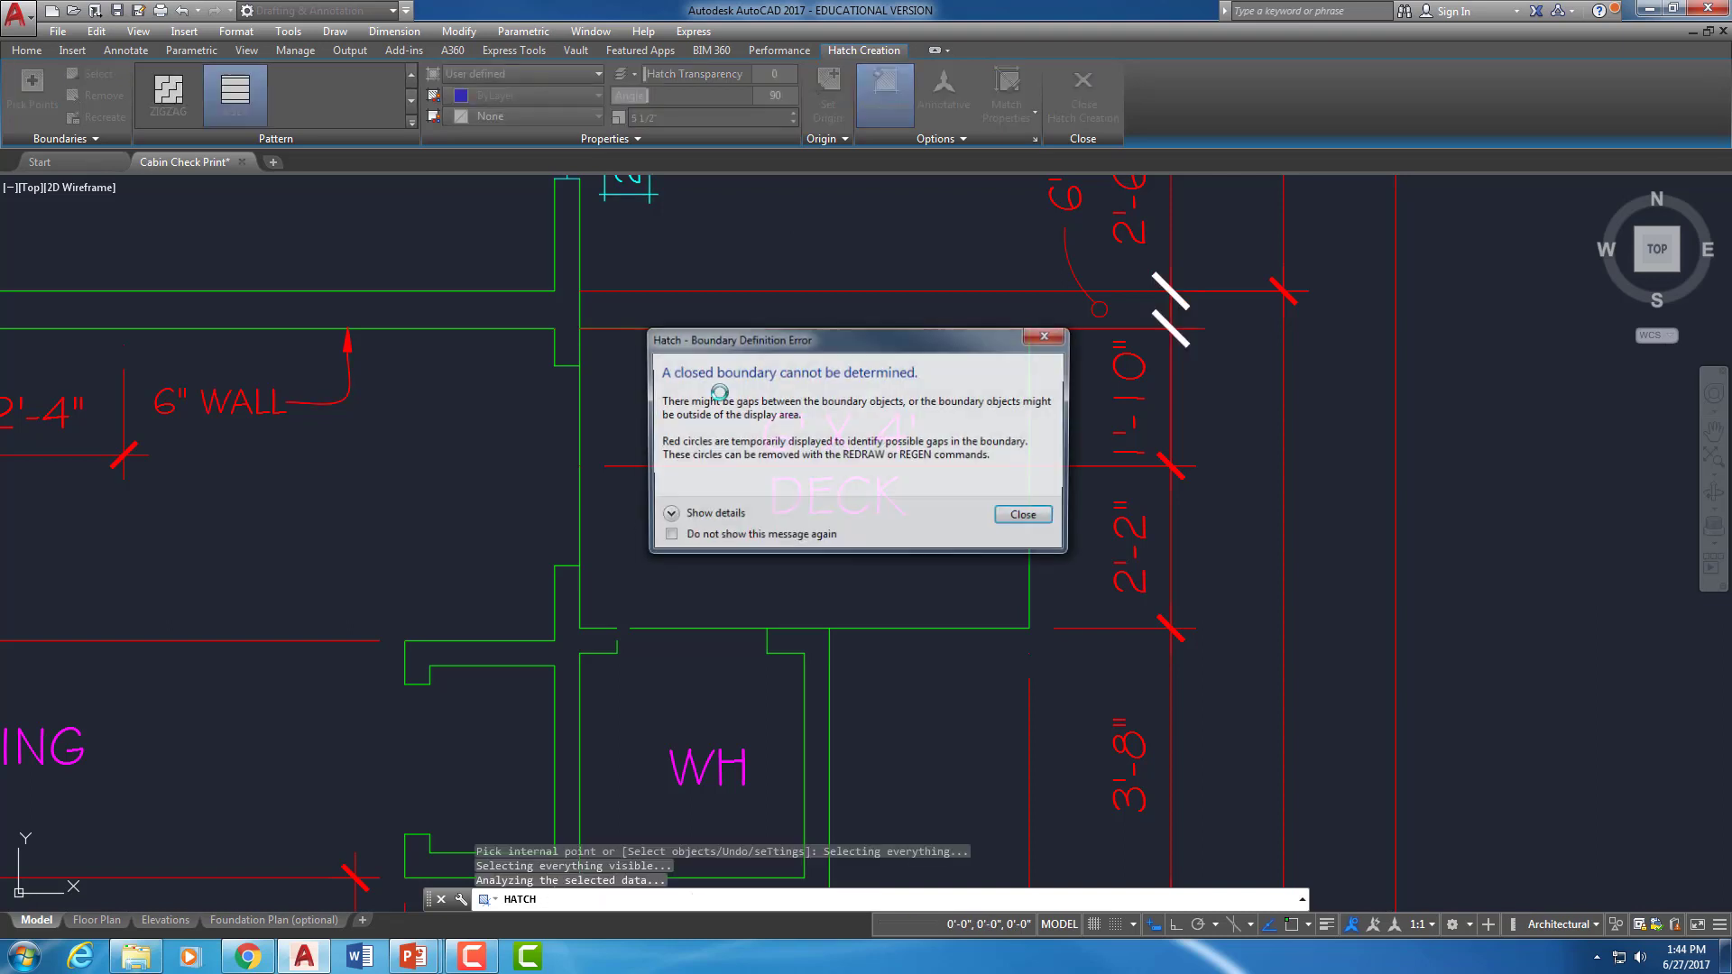
Dismiss the error, cancel HATCH, and Join the deck's two bottom-edge segments into one line
{"action": "left_click", "coordinate": [1024, 517]}
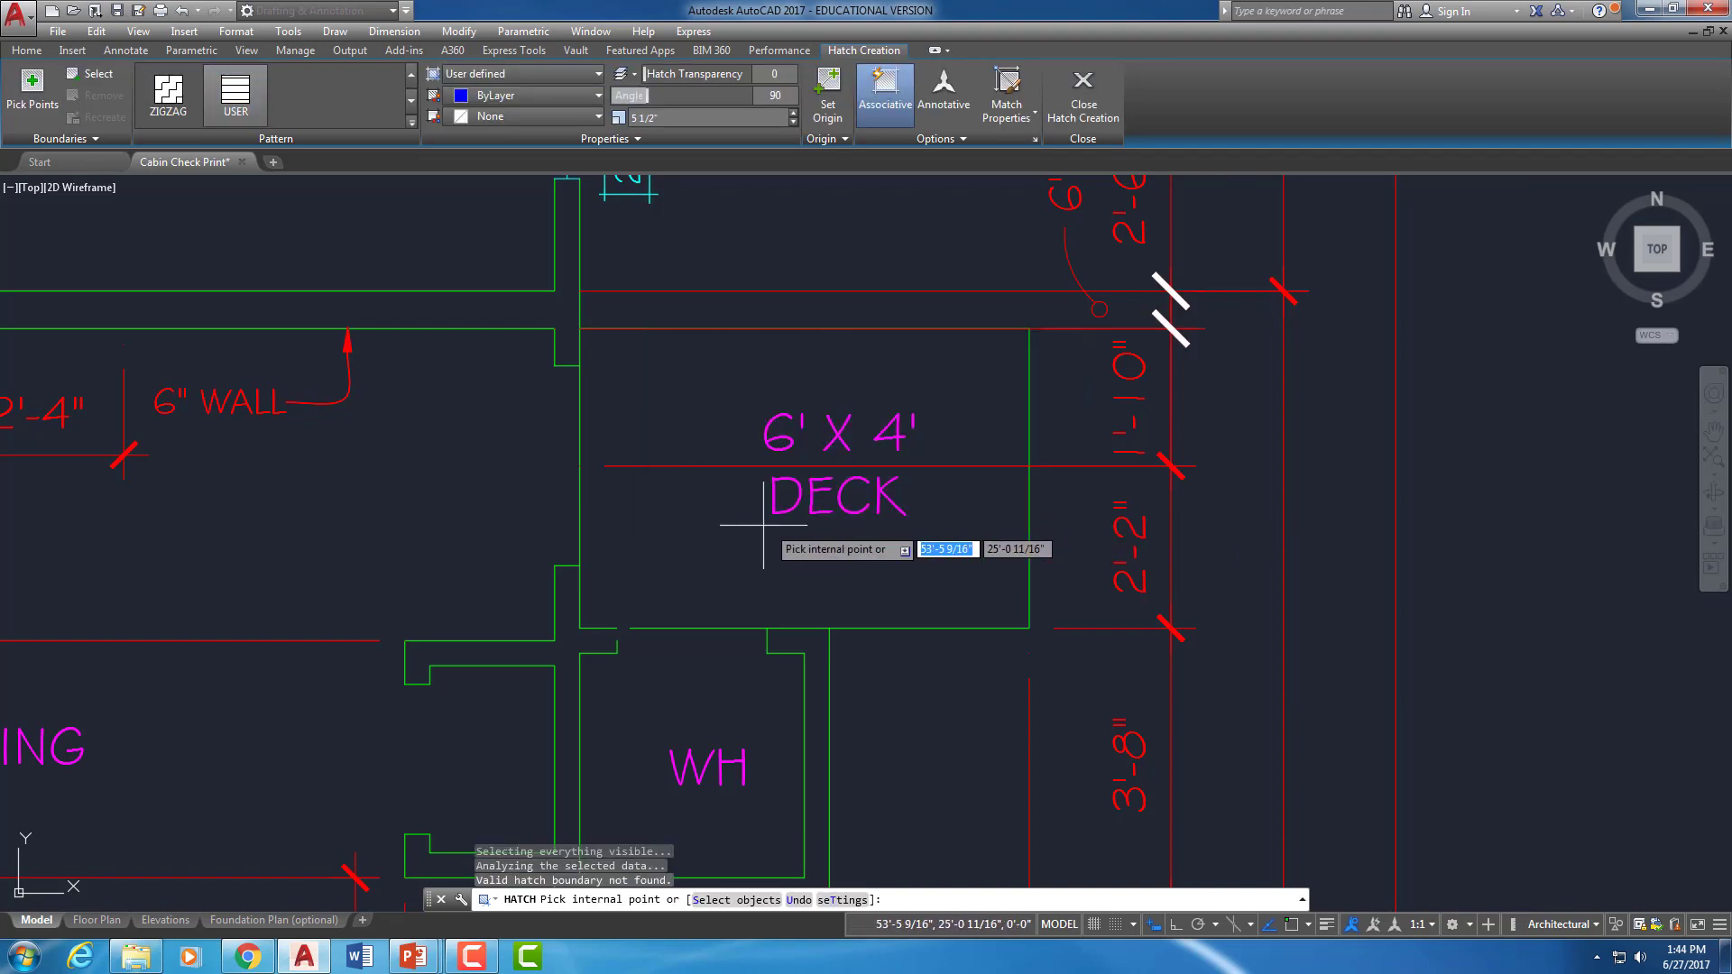
{"action": "key", "text": "Escape"}
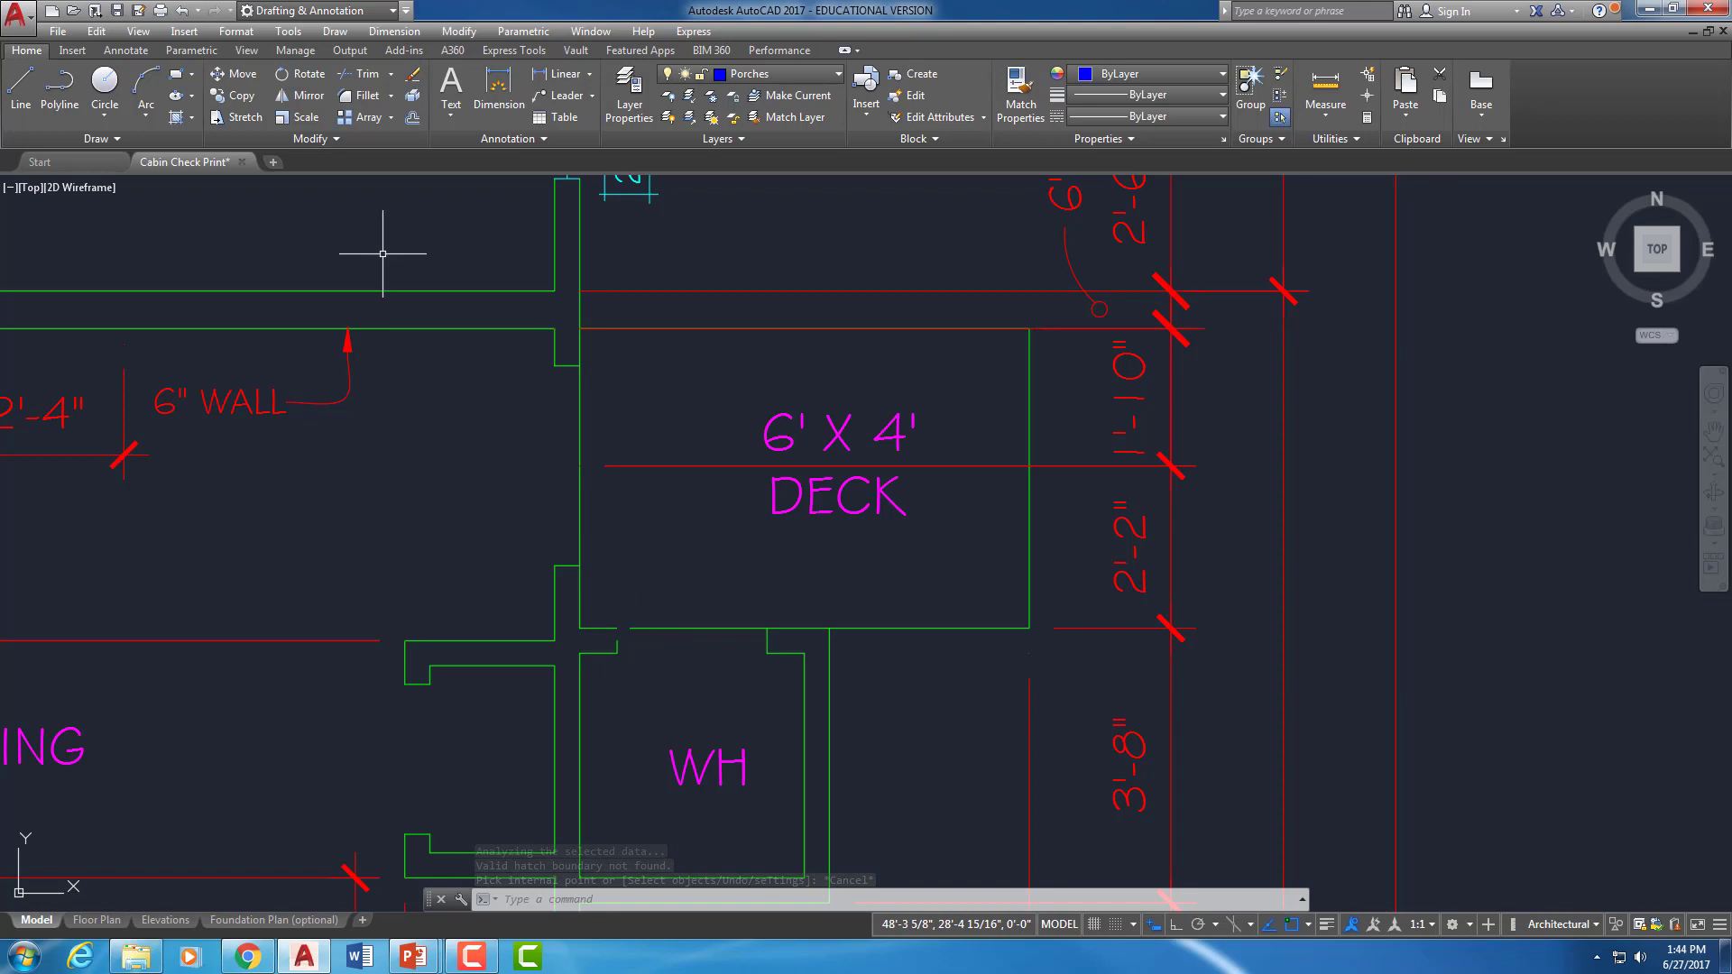
{"action": "left_click", "coordinate": [325, 138]}
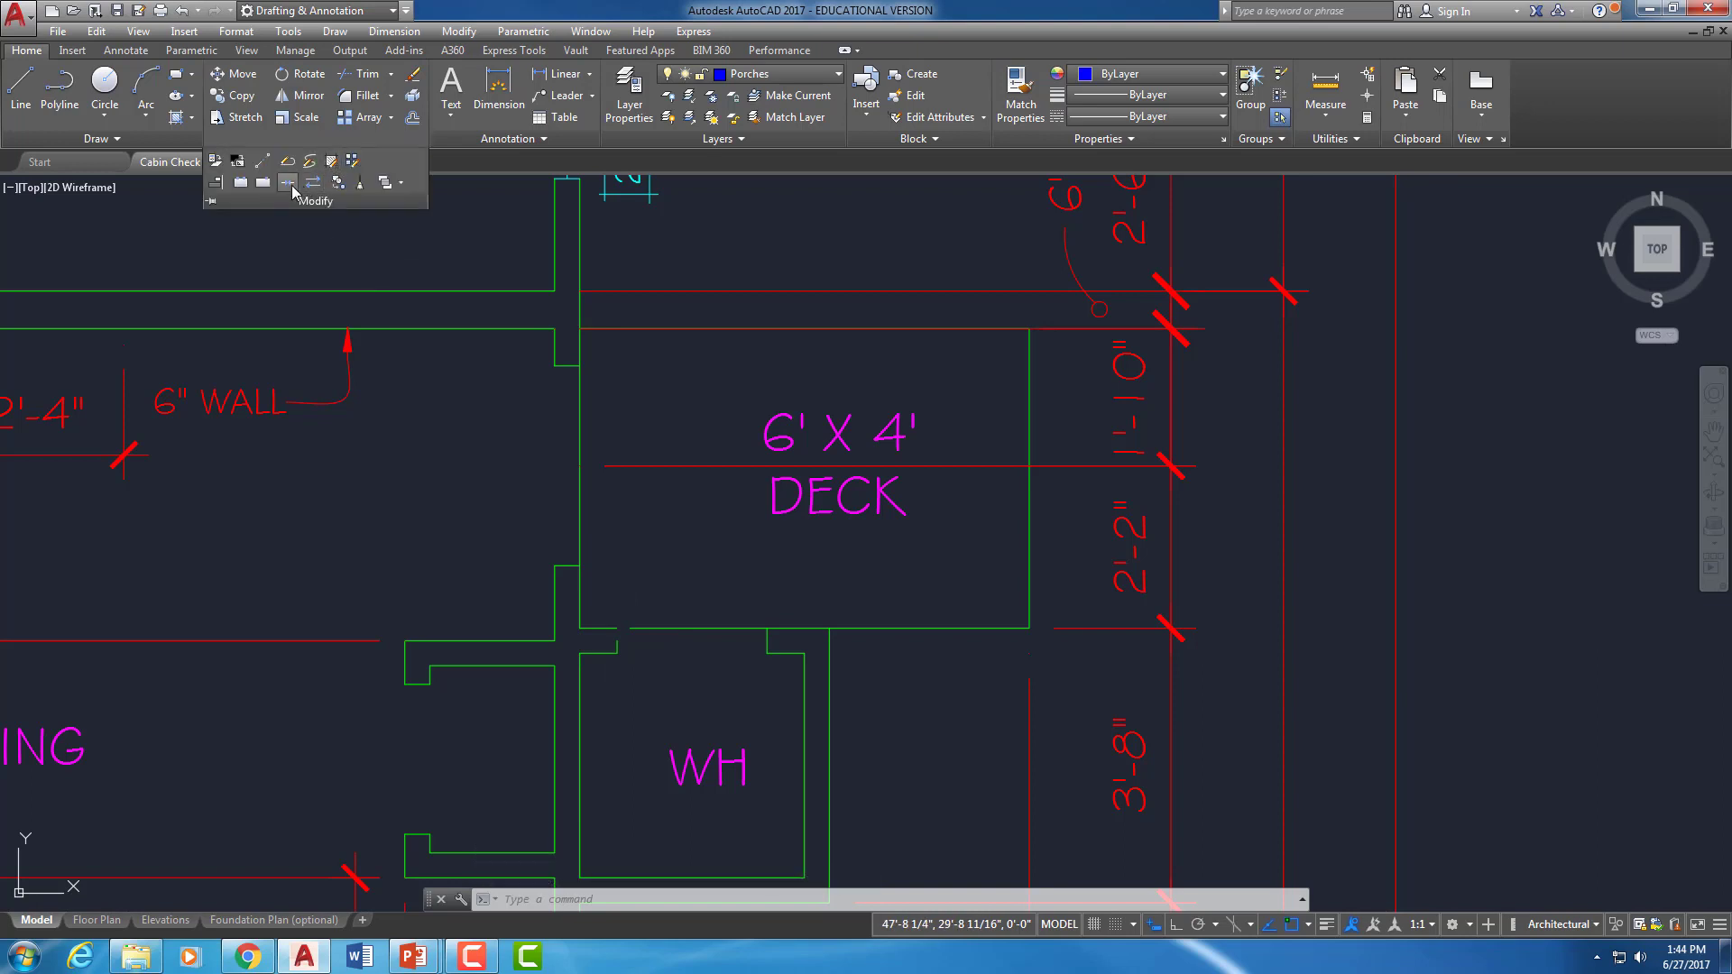
{"action": "left_click", "coordinate": [289, 184]}
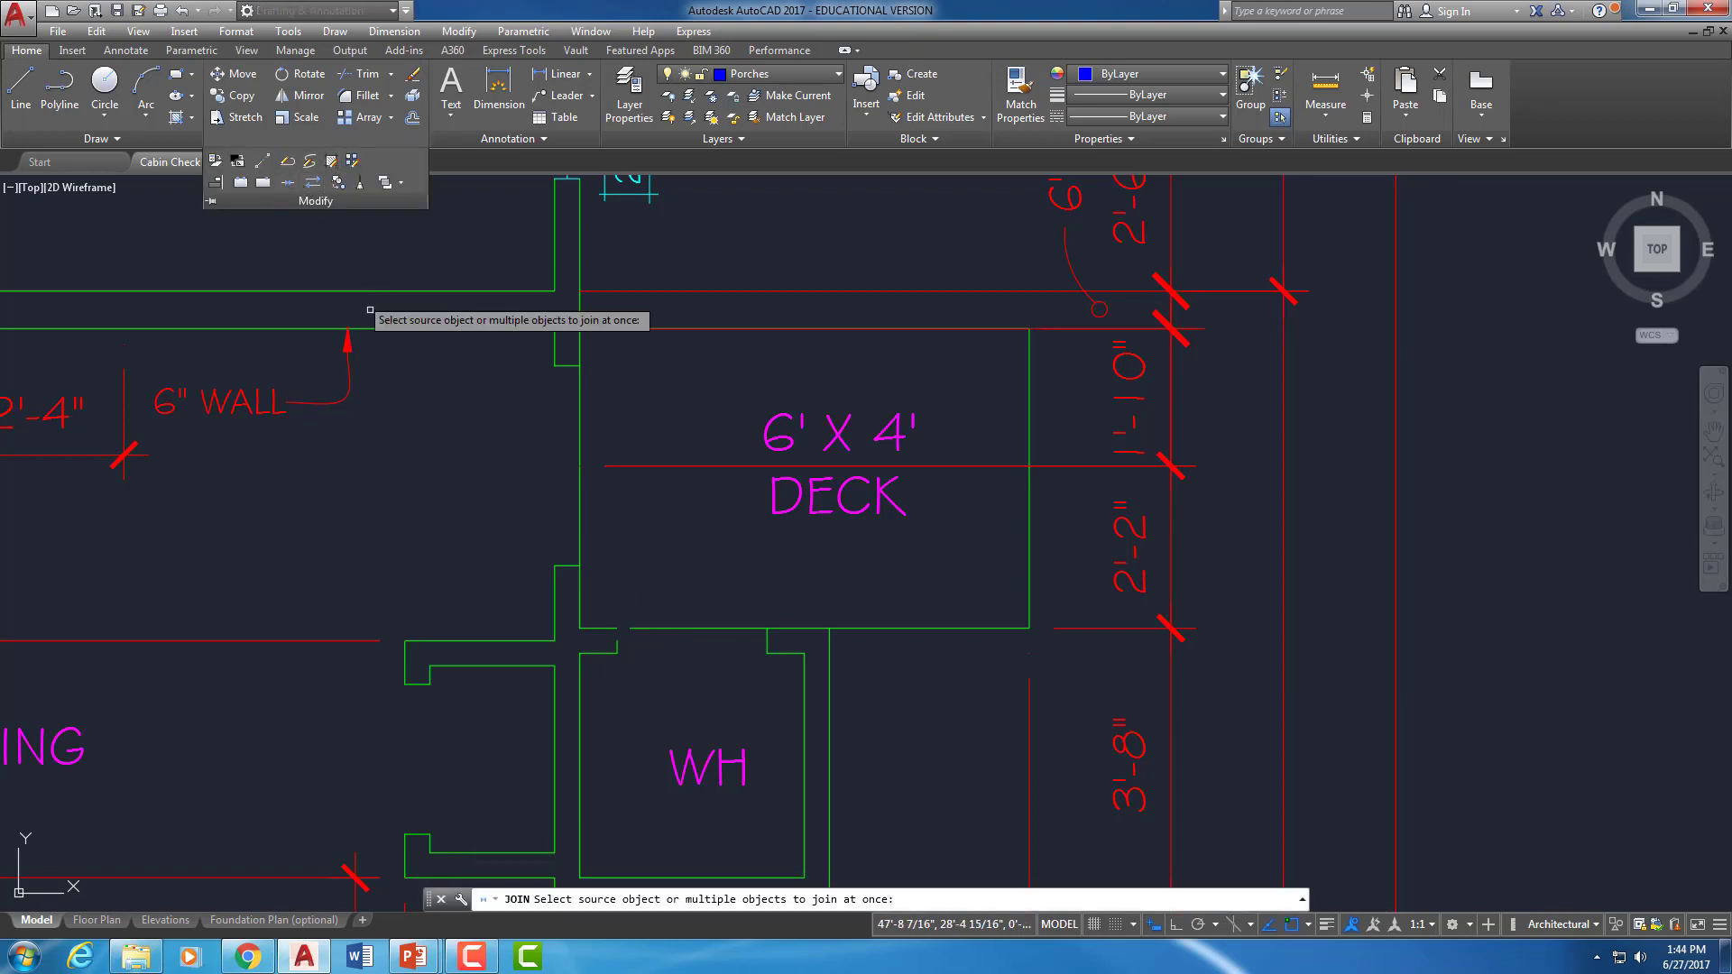
{"action": "left_click", "coordinate": [596, 626]}
{"action": "left_click", "coordinate": [641, 628]}
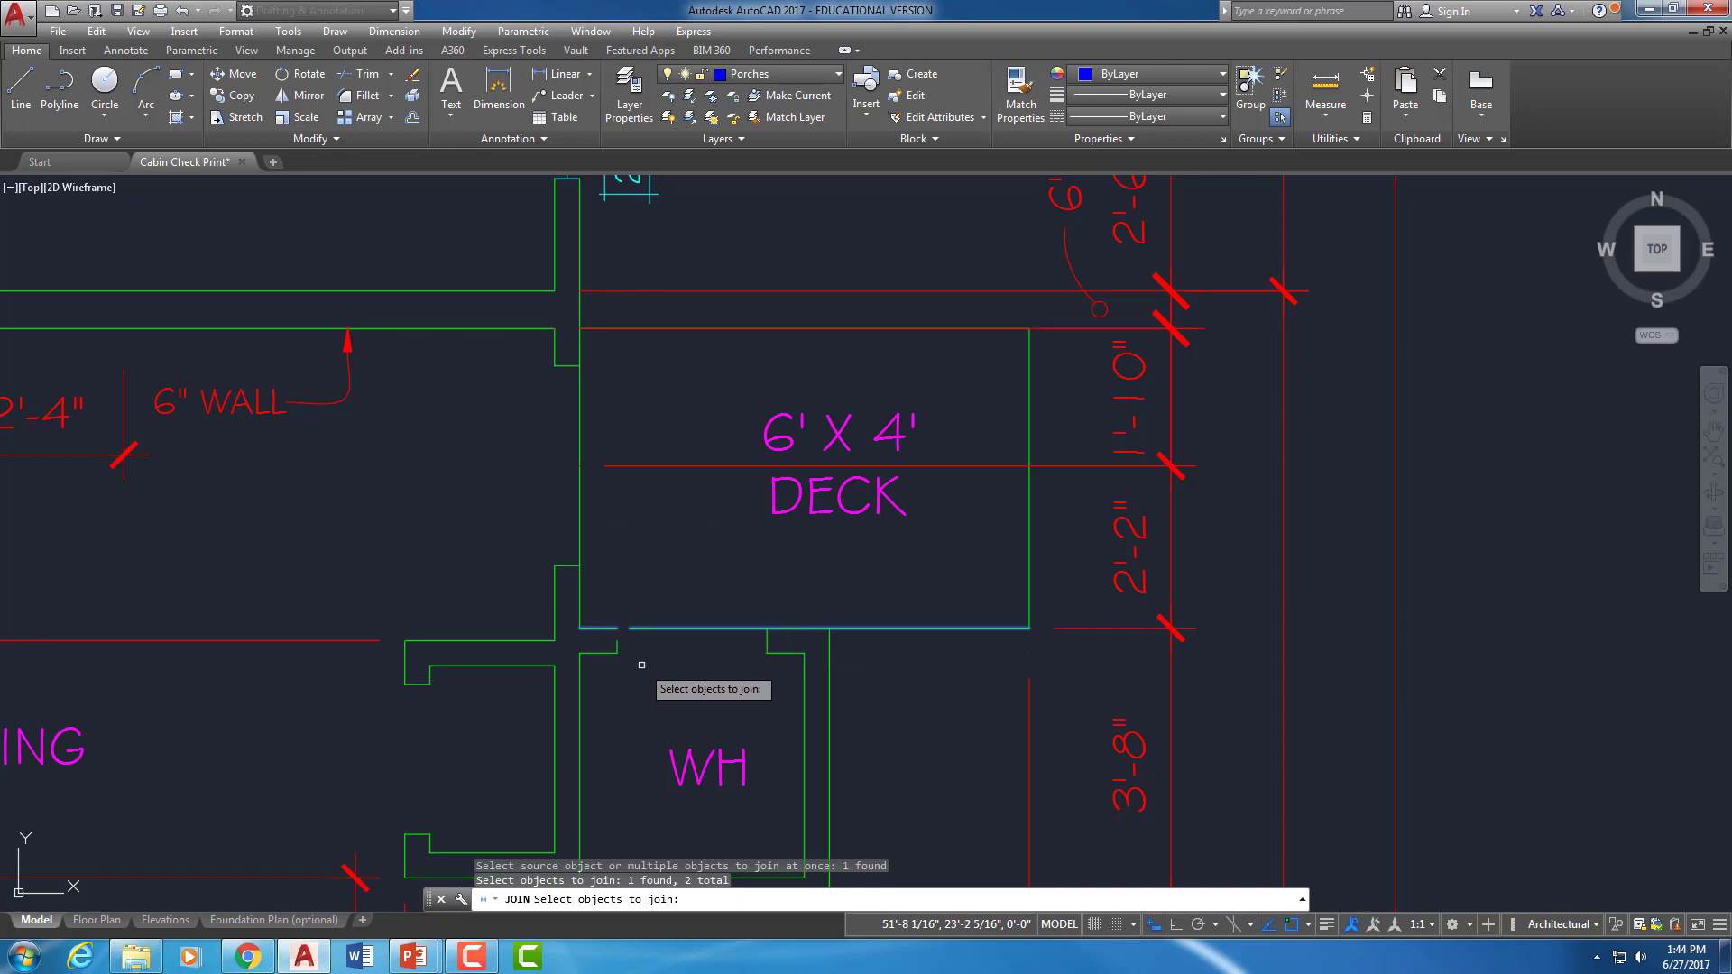
{"action": "key", "text": "Return"}
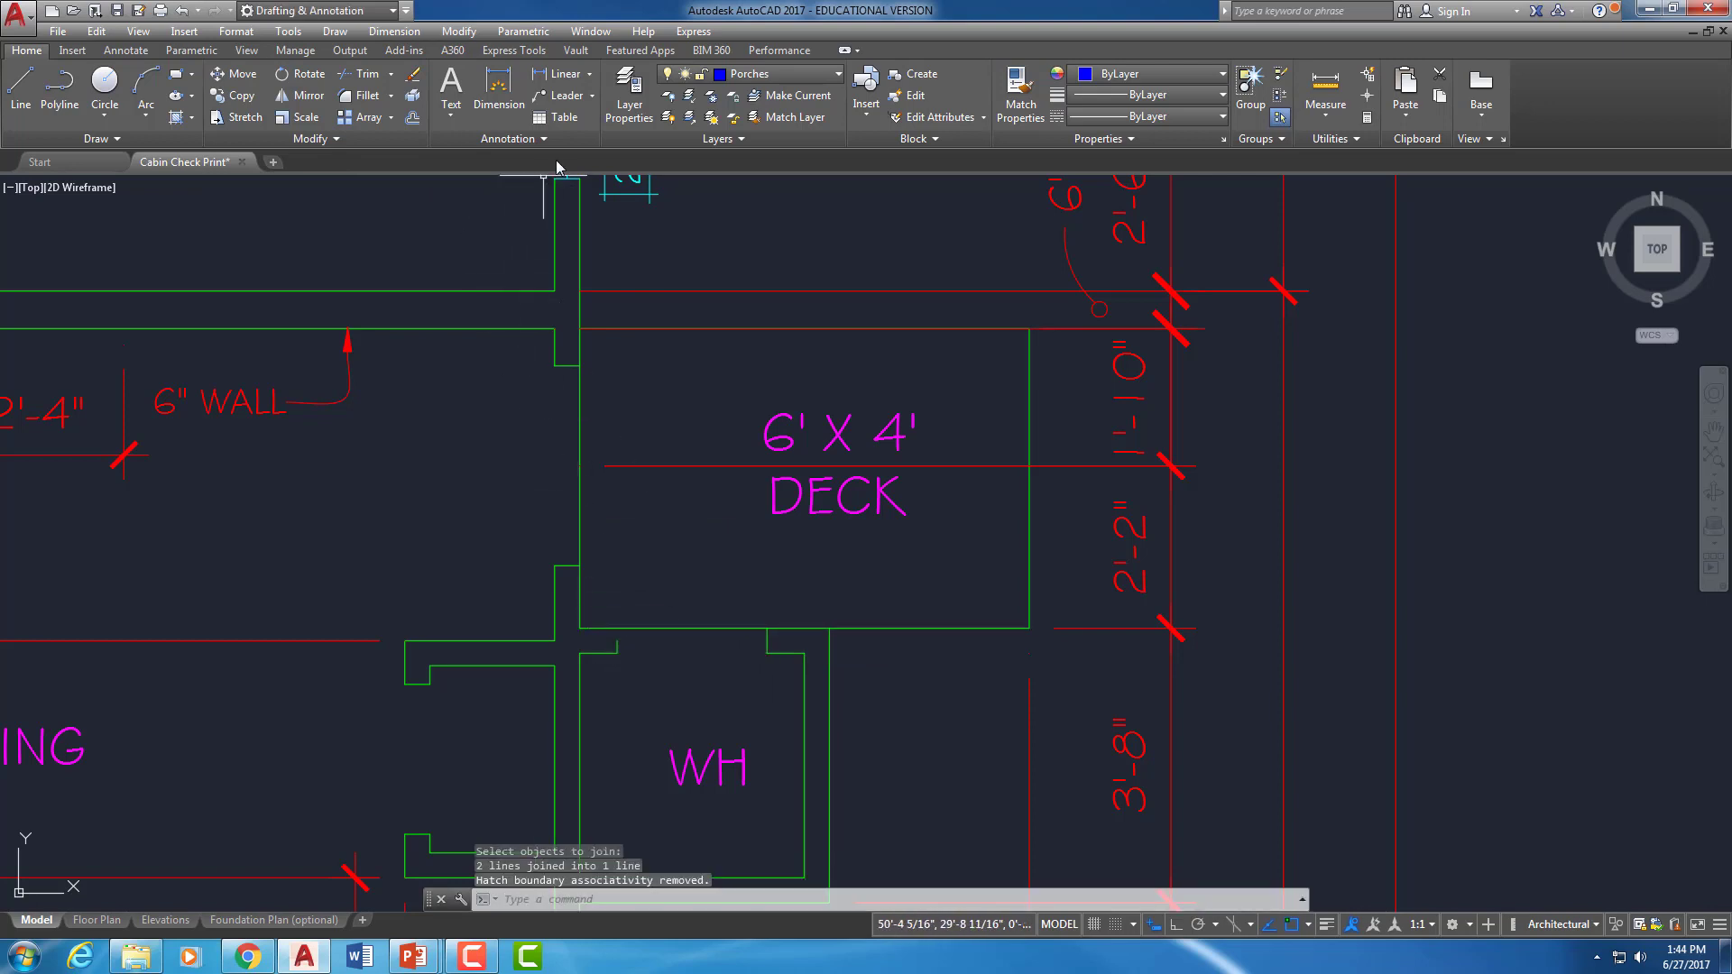
Hatch inside the closed deck with 90° User defined lines at 5 1/2" spacing
{"action": "left_click", "coordinate": [176, 117]}
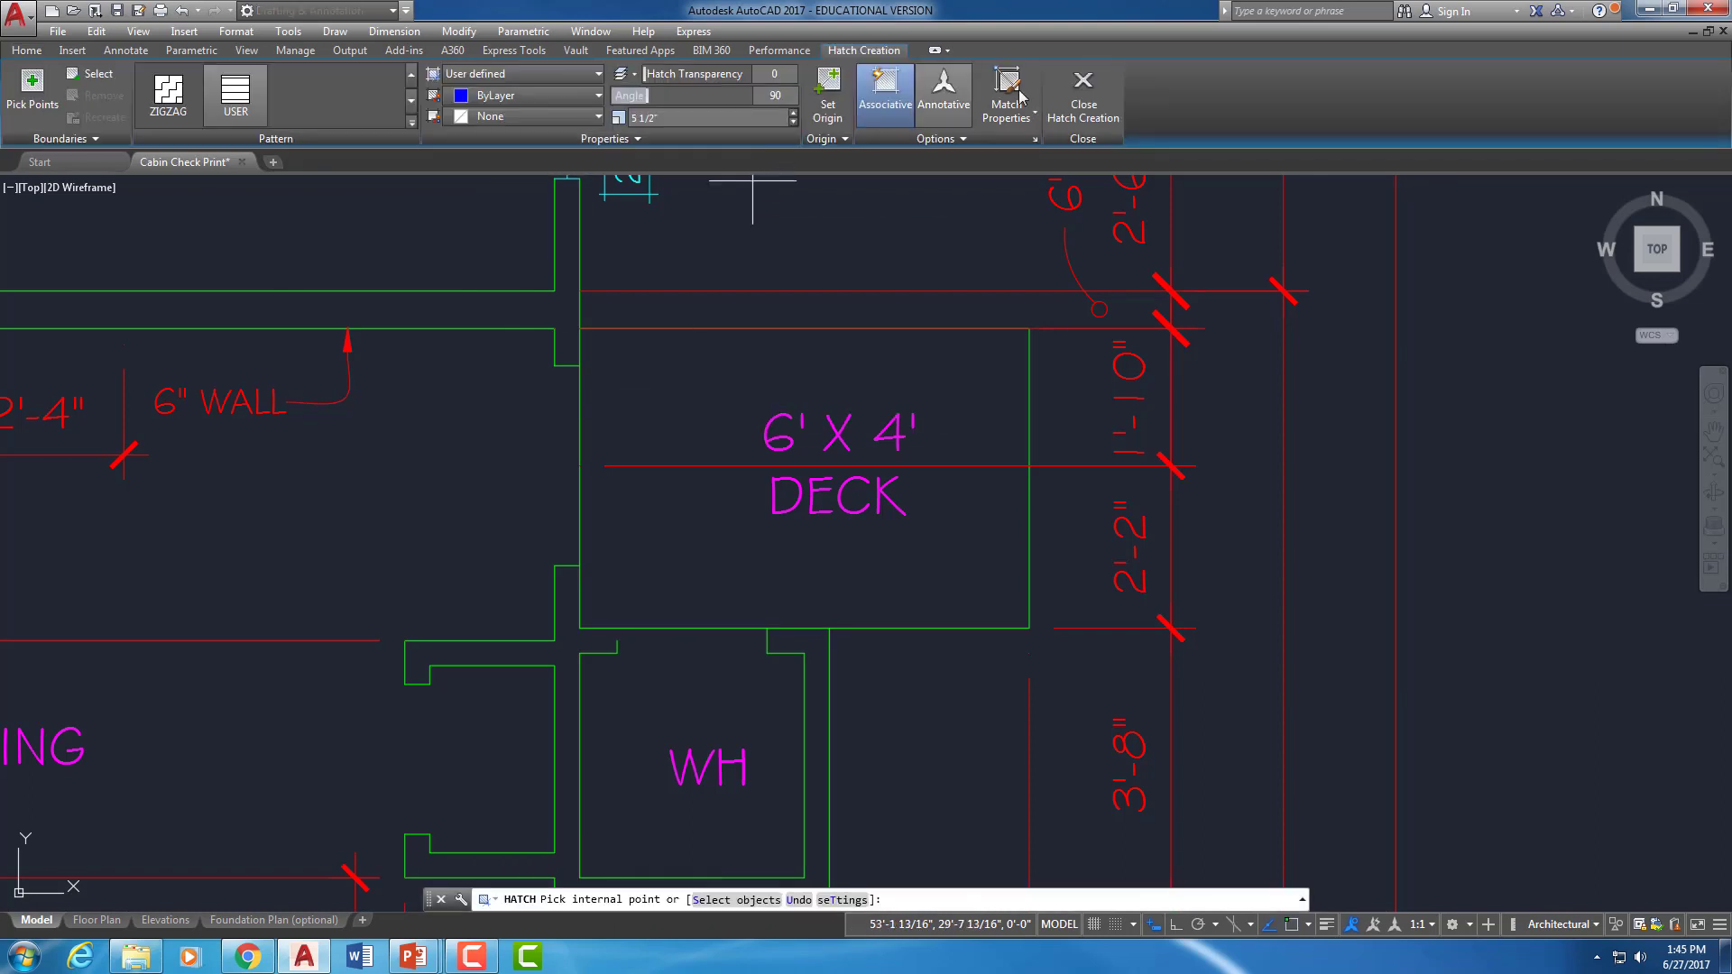
{"action": "left_click", "coordinate": [679, 390]}
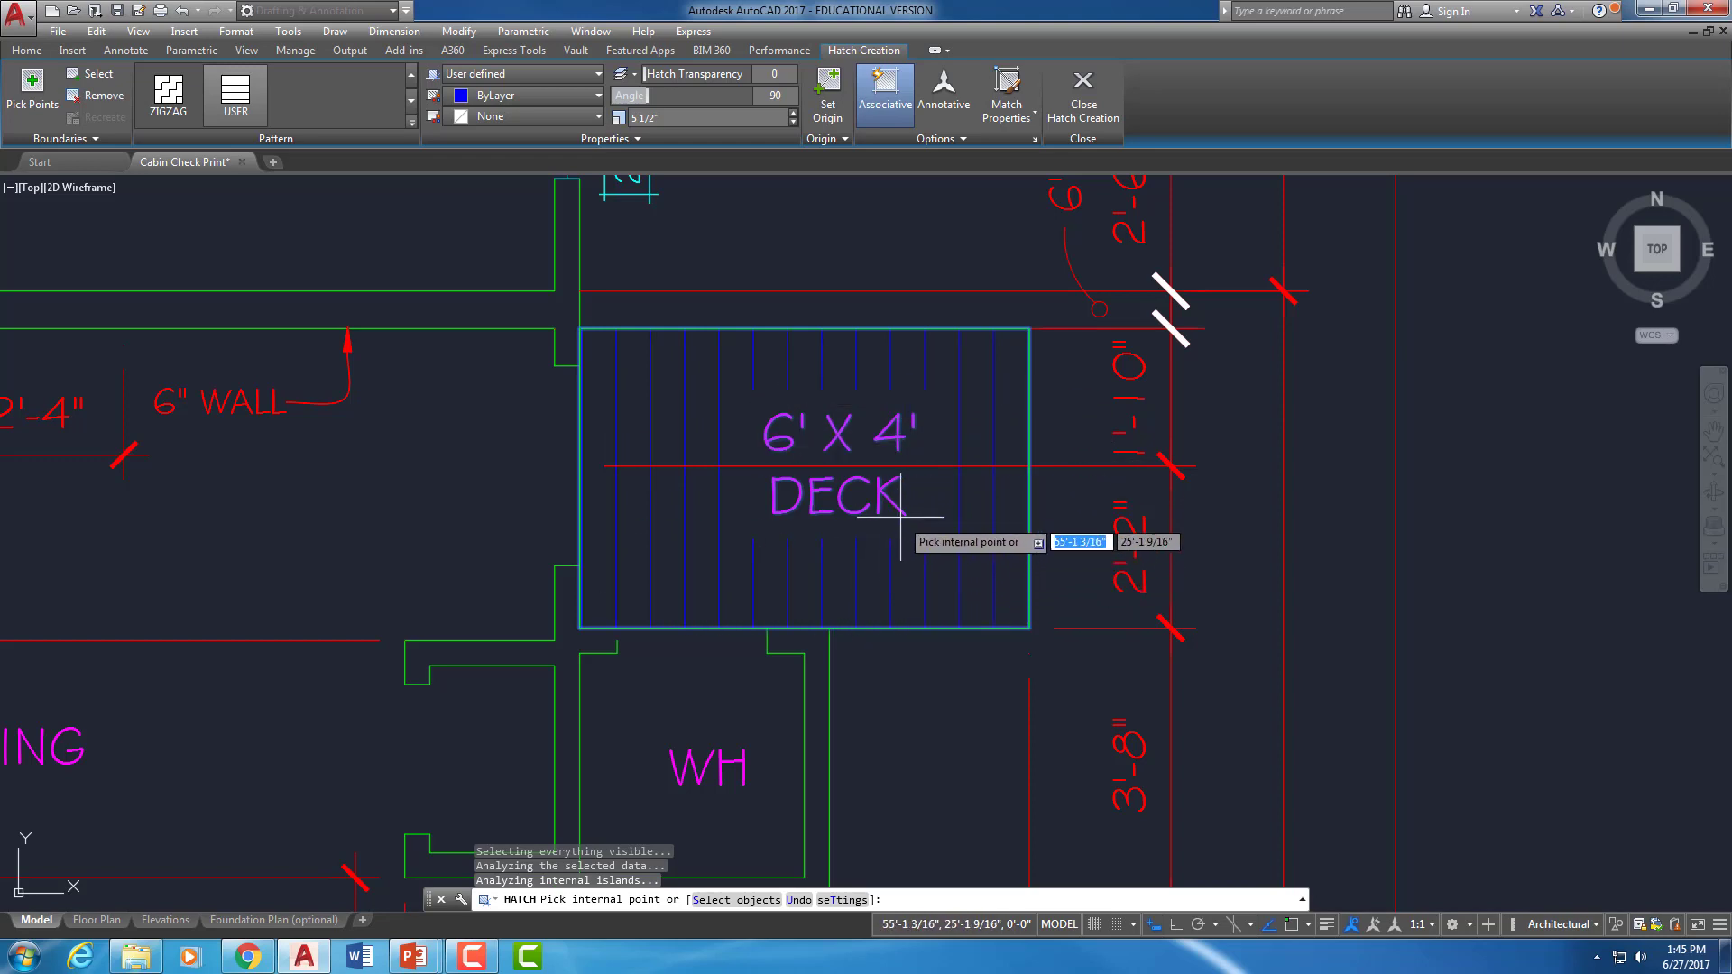
{"action": "left_click", "coordinate": [1082, 108]}
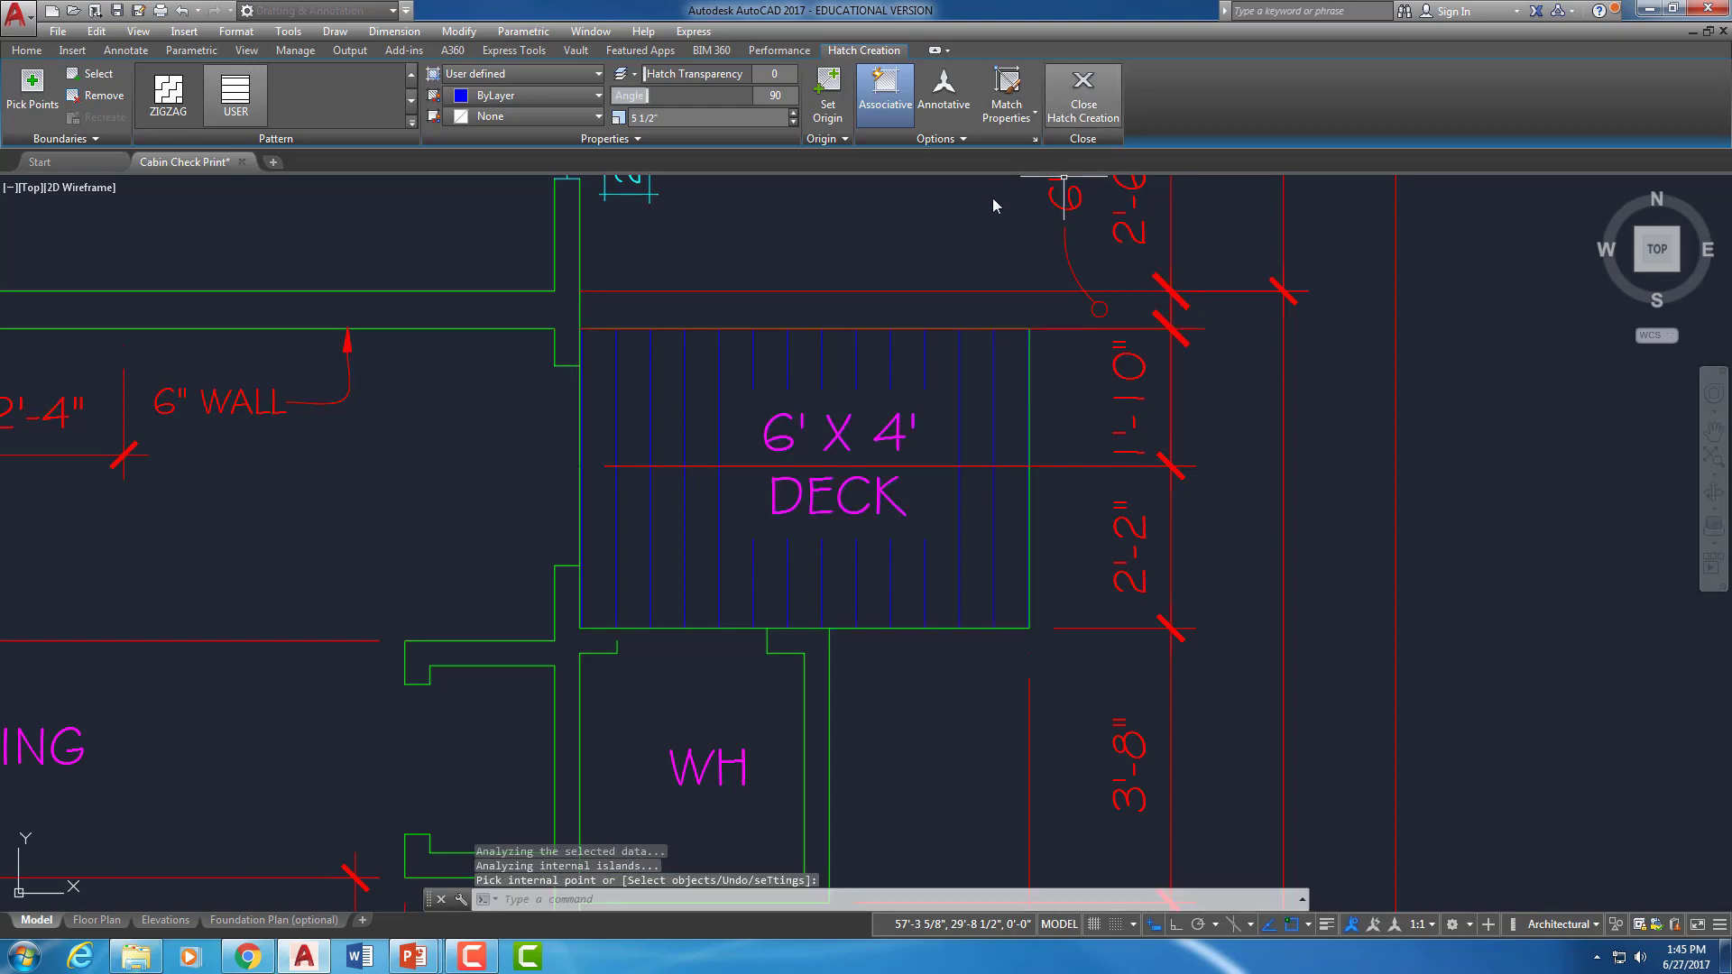
Zoom out to the whole cabin, Unisolate to restore hidden layers, and recenter on the main rooms
{"action": "scroll", "coordinate": [890, 364], "scroll_direction": "down", "scroll_amount": 2}
{"action": "scroll", "coordinate": [890, 363], "scroll_direction": "down", "scroll_amount": 4}
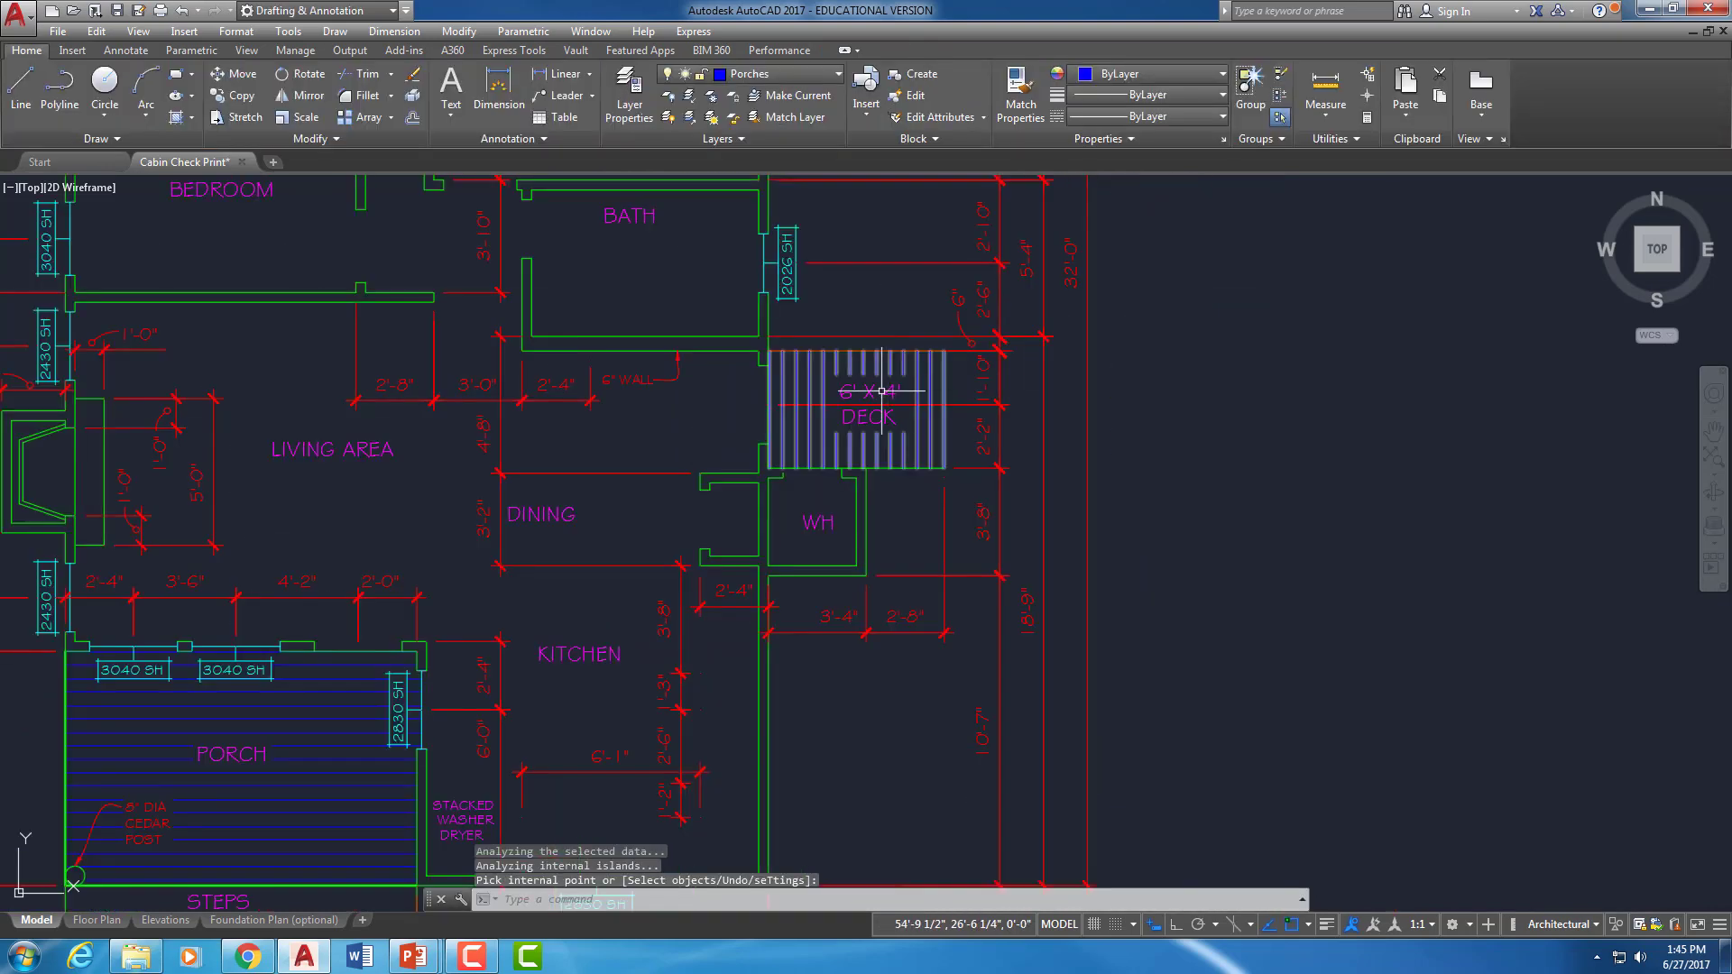
{"action": "middle_click_drag", "start_coordinate": [866, 361], "coordinate": [947, 398]}
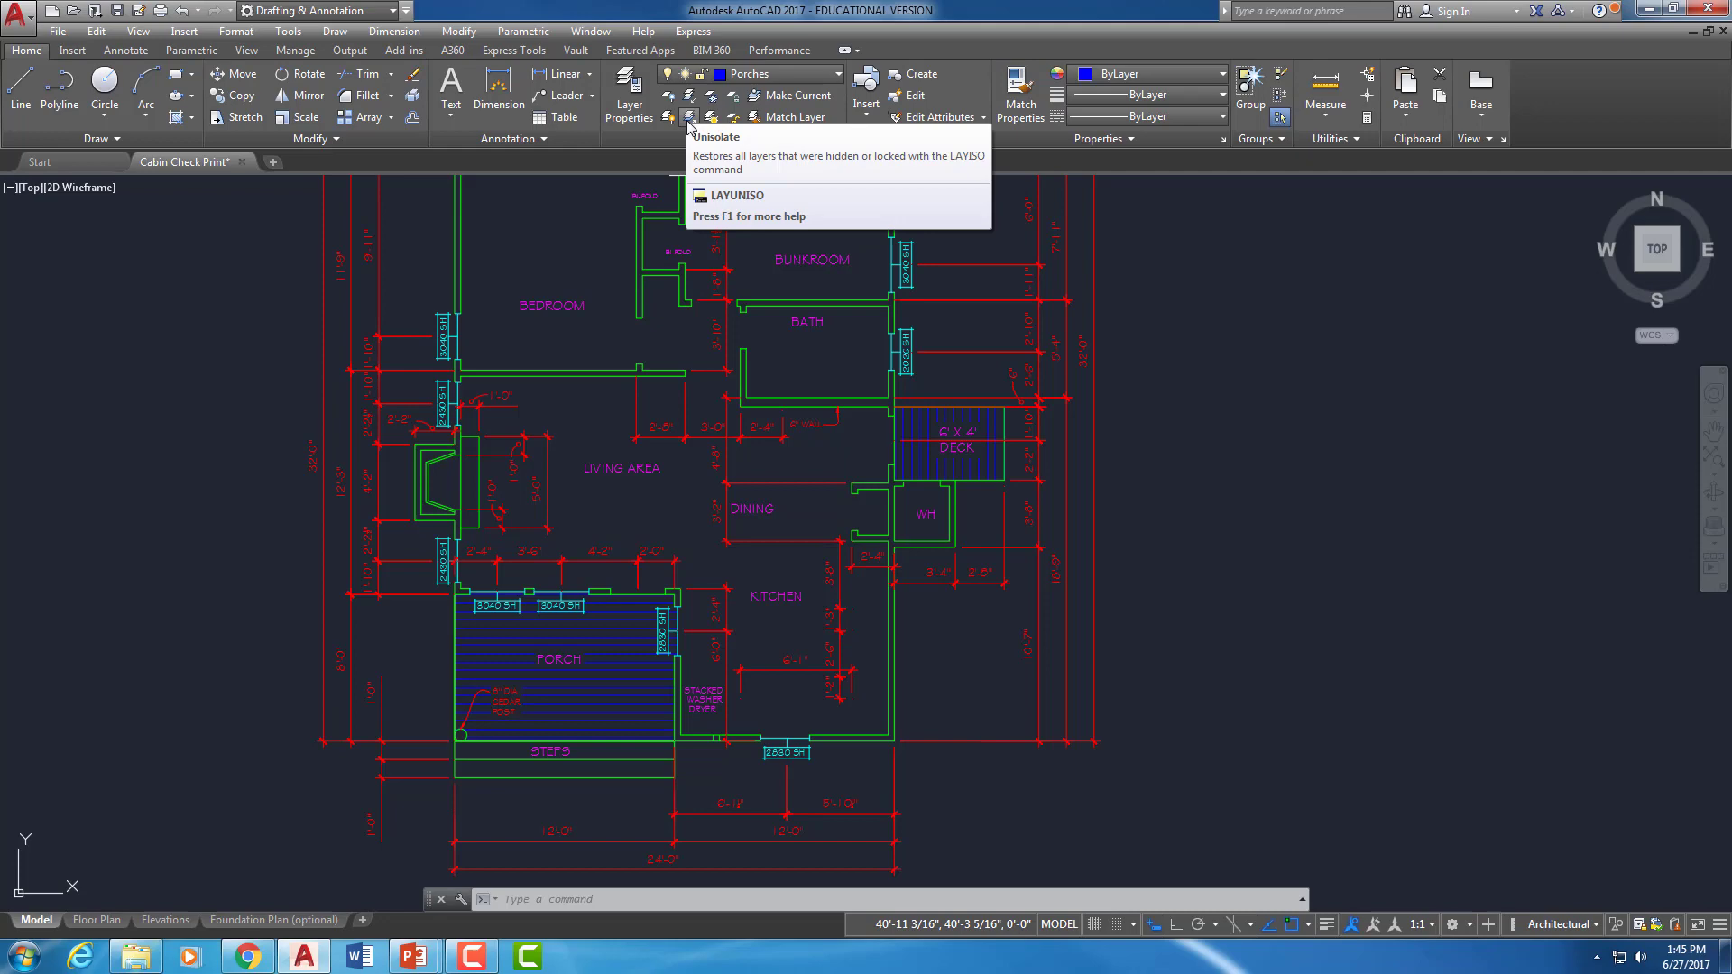
{"action": "left_click", "coordinate": [690, 117]}
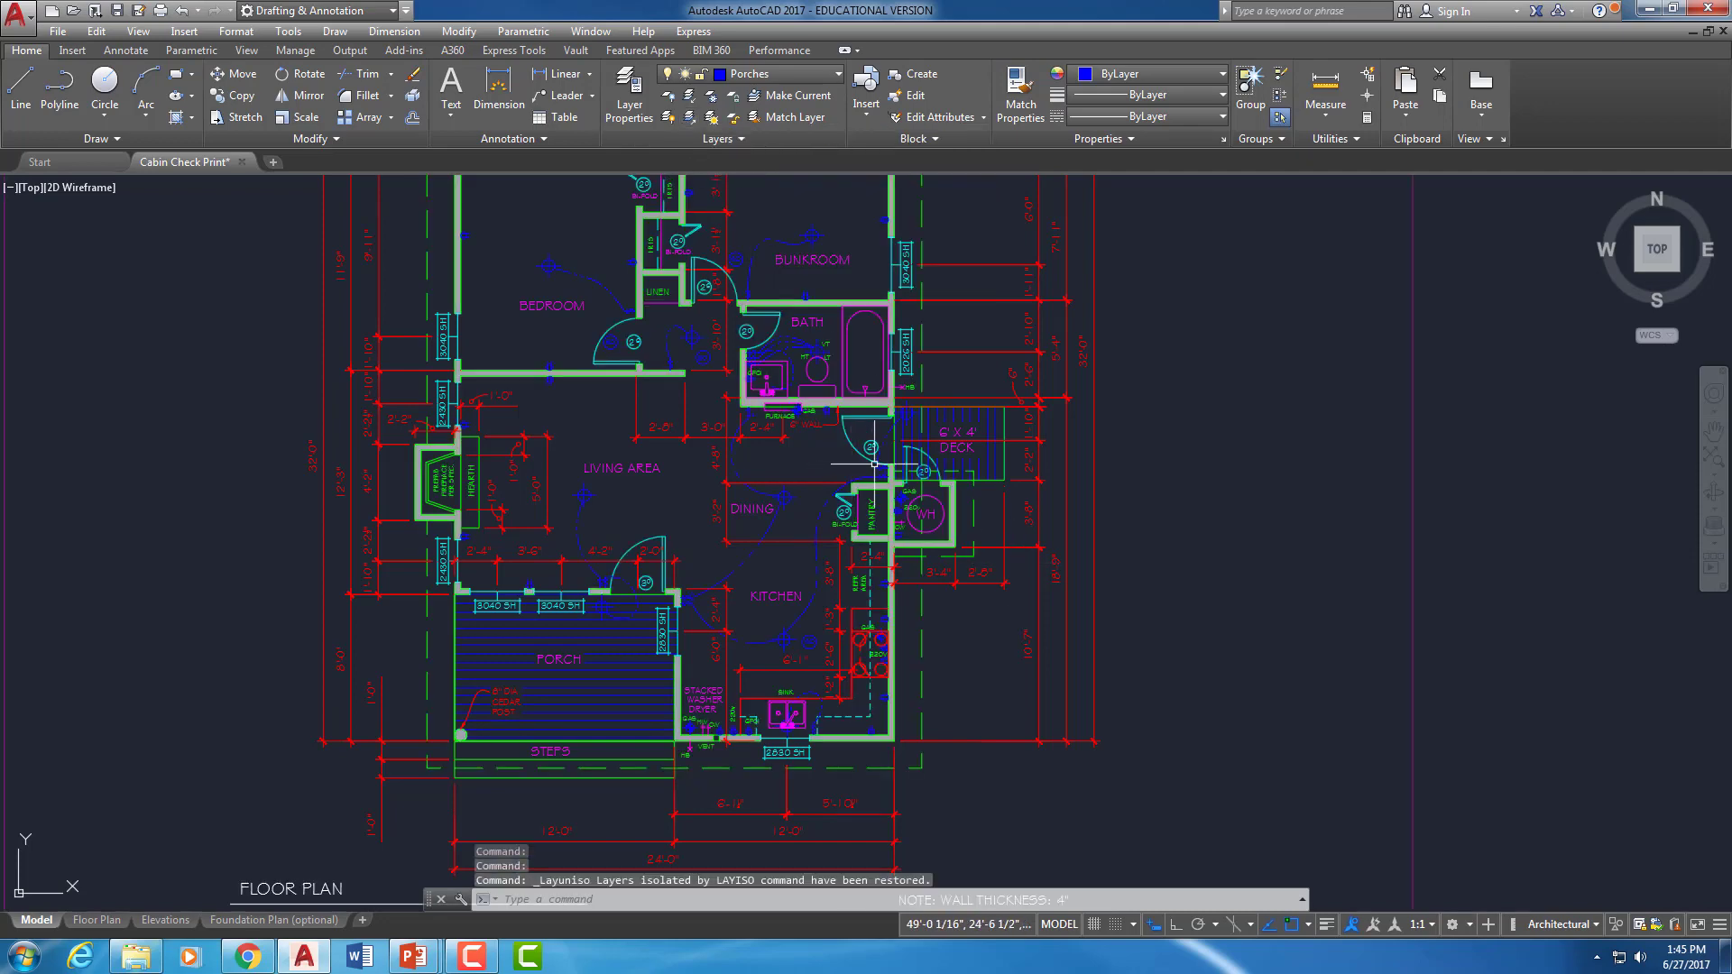
{"action": "scroll", "coordinate": [893, 429], "scroll_direction": "up", "scroll_amount": 6}
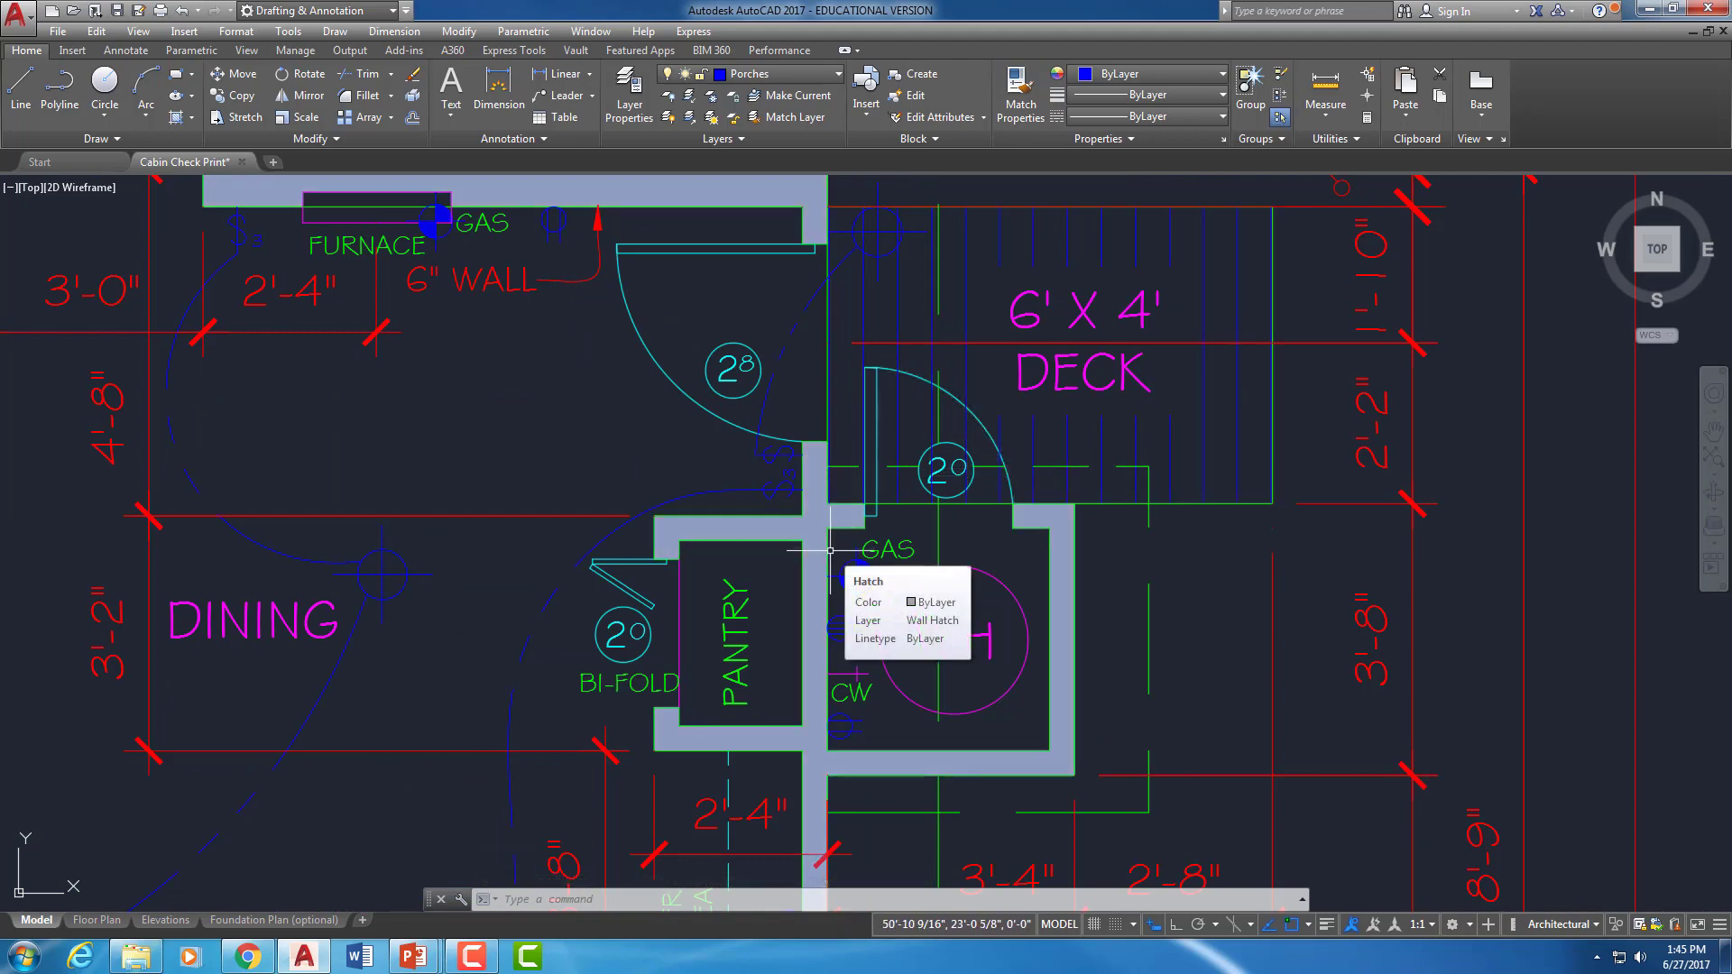
{"action": "scroll", "coordinate": [891, 521], "scroll_direction": "down", "scroll_amount": 6}
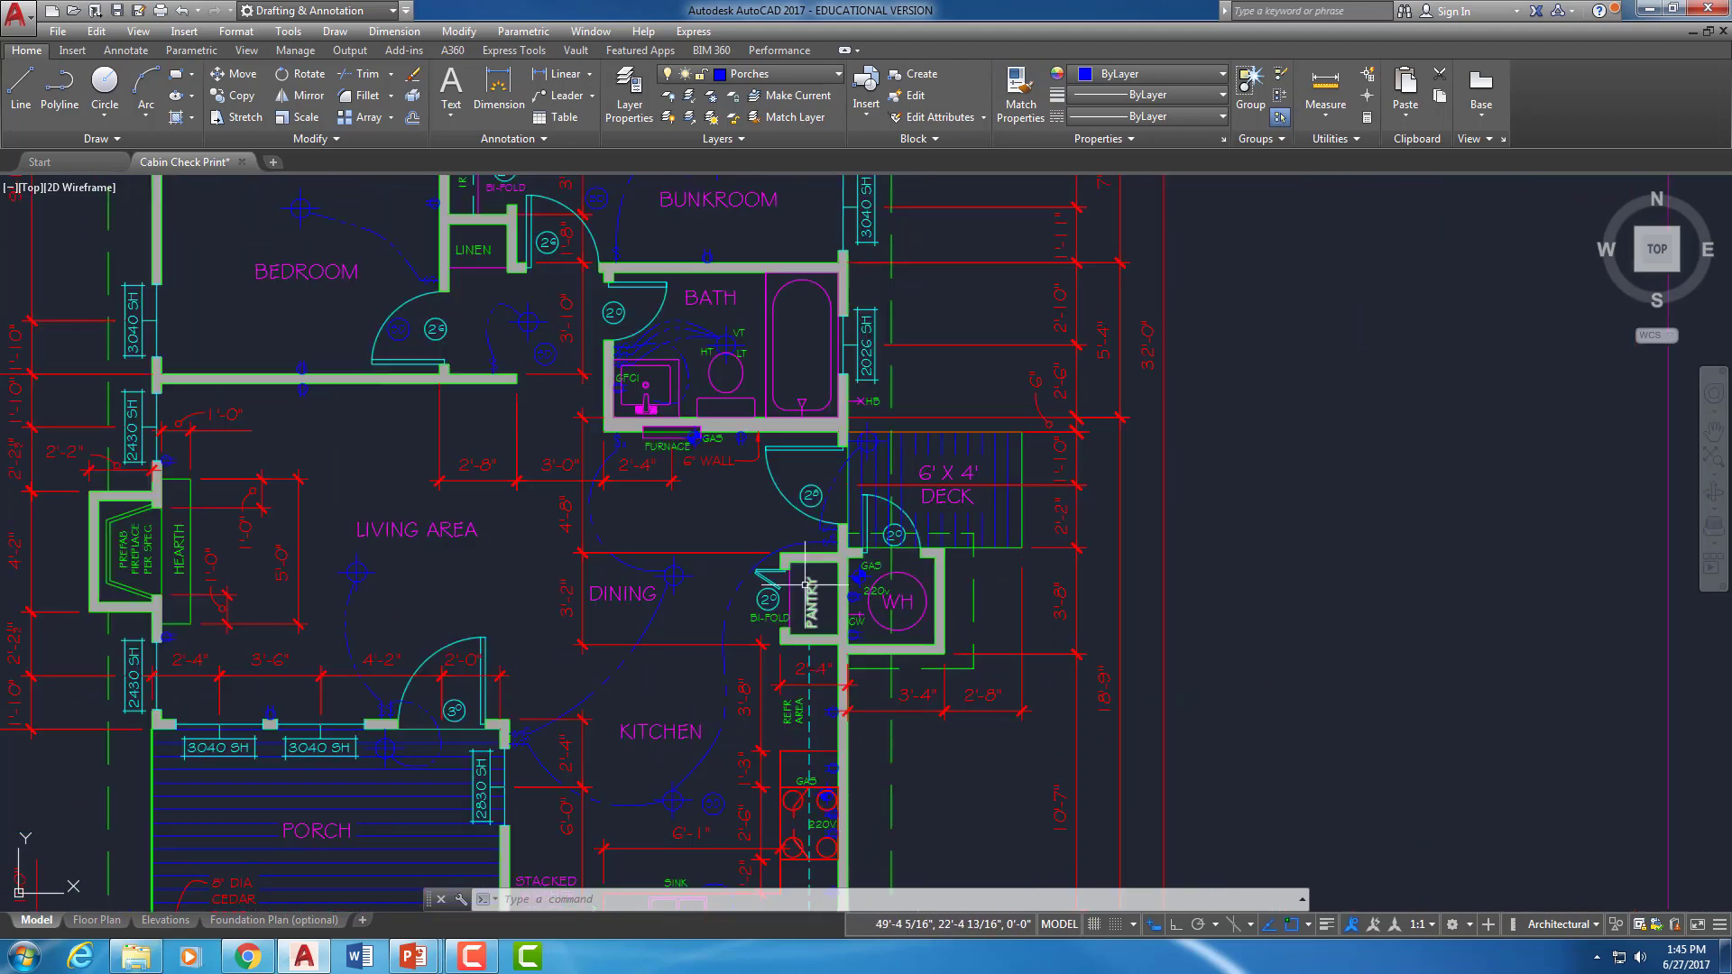
{"action": "middle_click_drag", "start_coordinate": [785, 587], "coordinate": [1020, 390]}
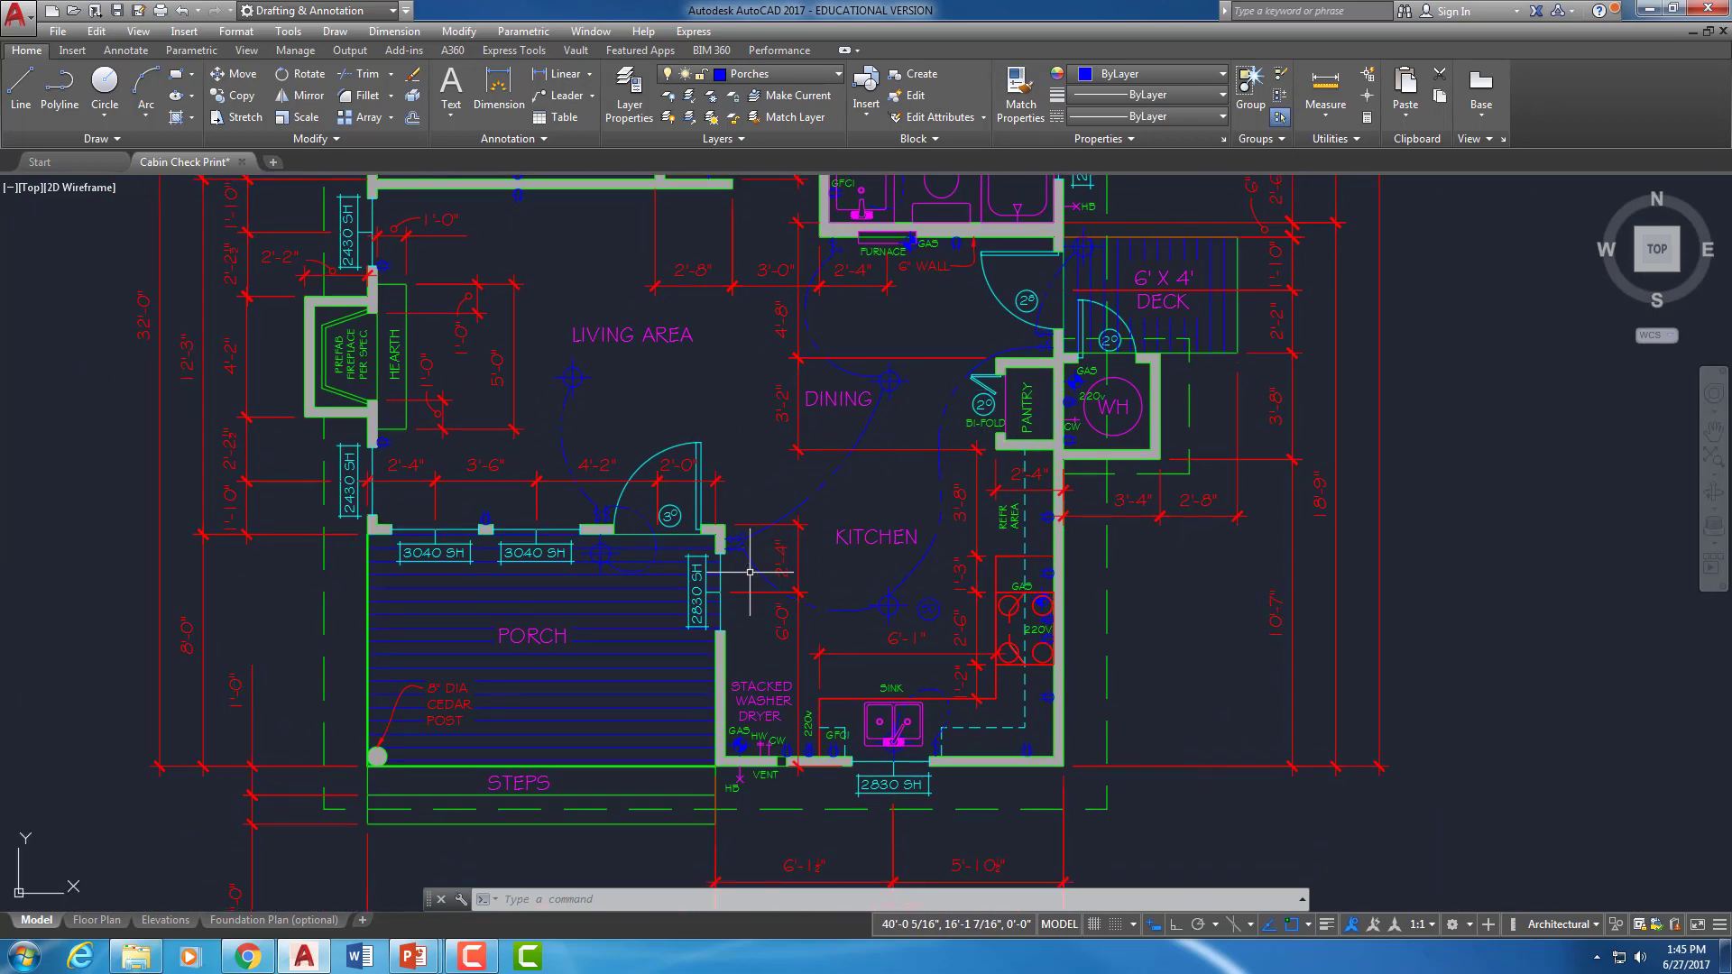